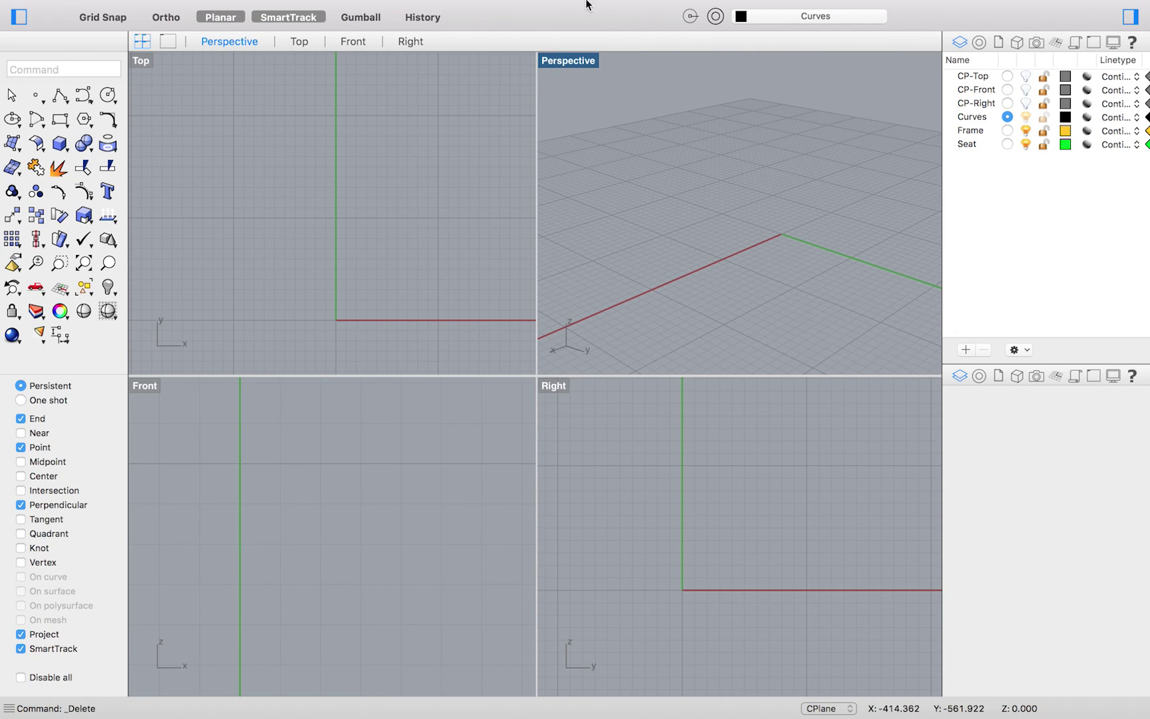
Step: Switch to full screen, show the CP-Top, CP-Front and CP-Right reference layers, and make Curves the current layer
mouse_move(586, 4)
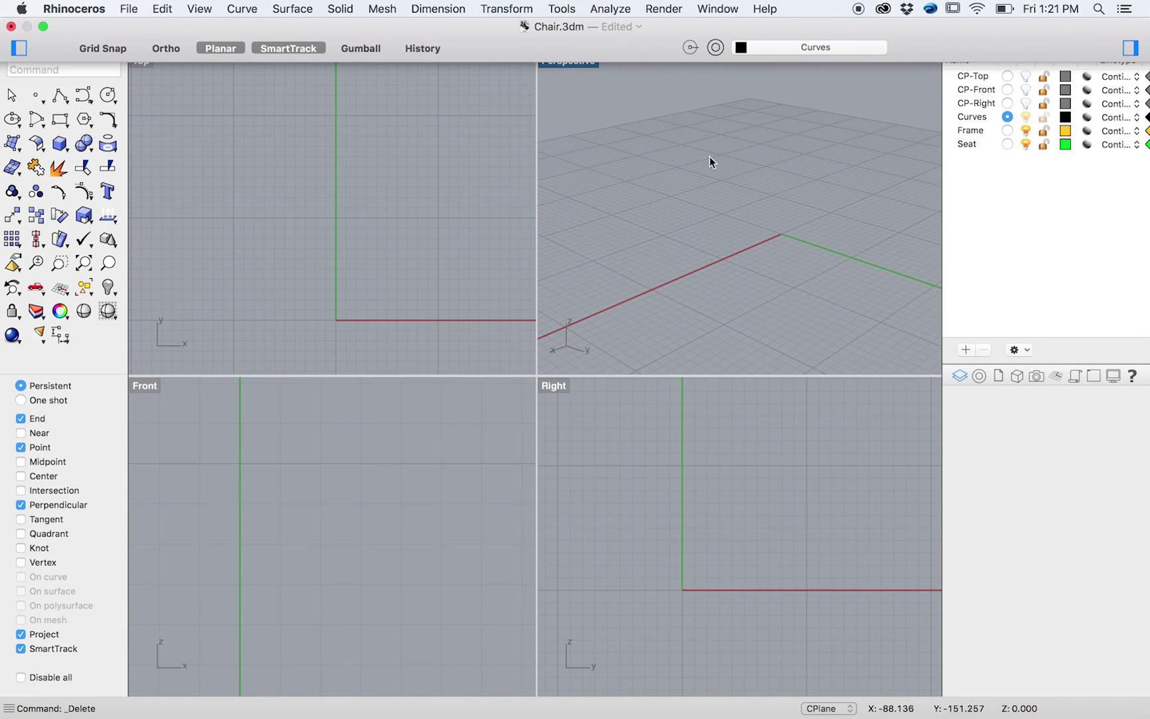
key(ctrl+super+f)
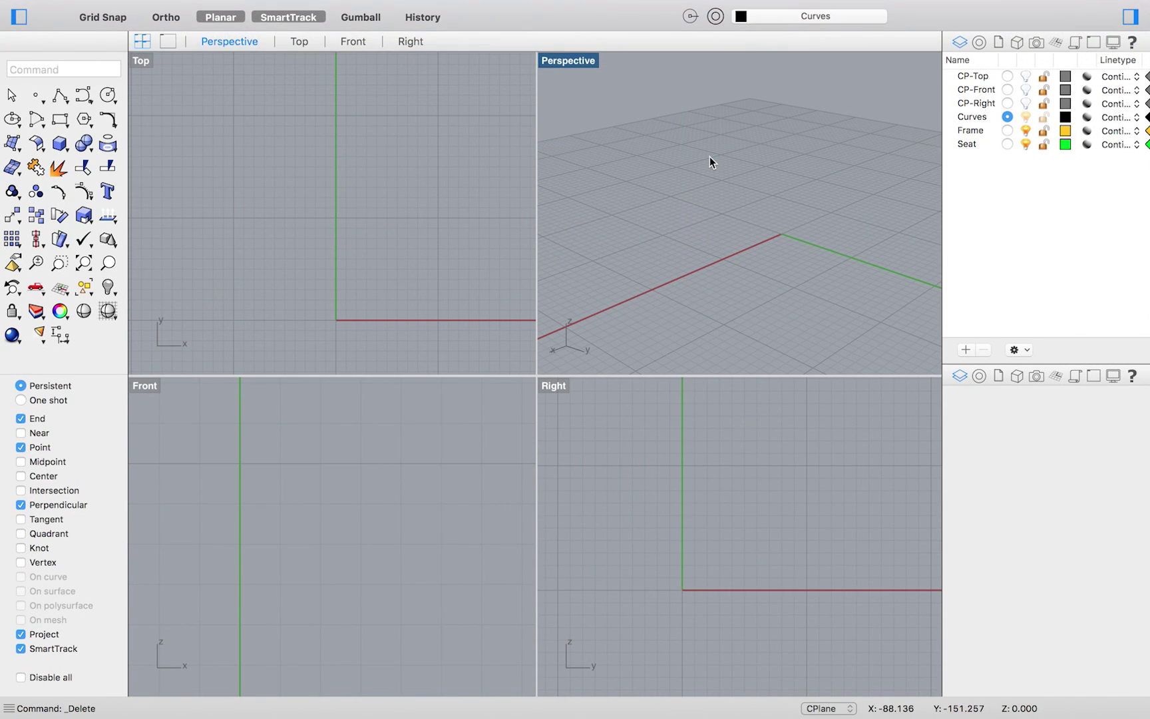
click(1007, 77)
click(1024, 90)
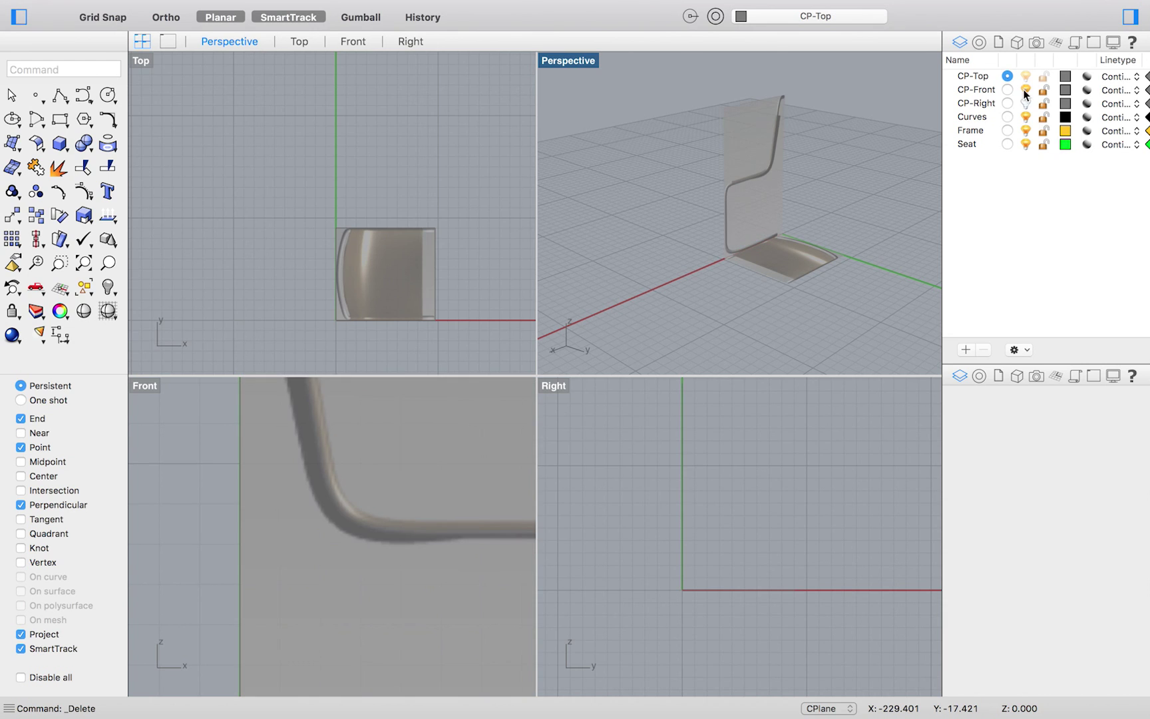
click(1025, 104)
click(1007, 117)
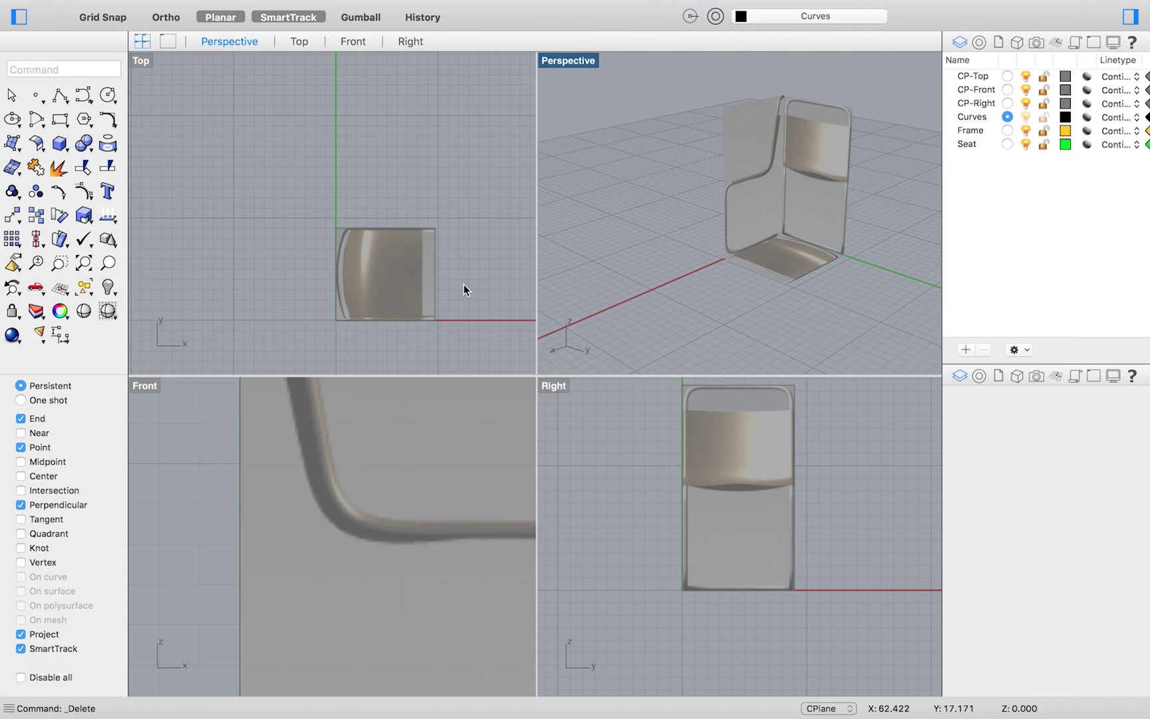
Step: Fit the chair reference images to the Perspective, Right and Front views
scroll(464, 290, down, 4)
scroll(407, 584, down, 10)
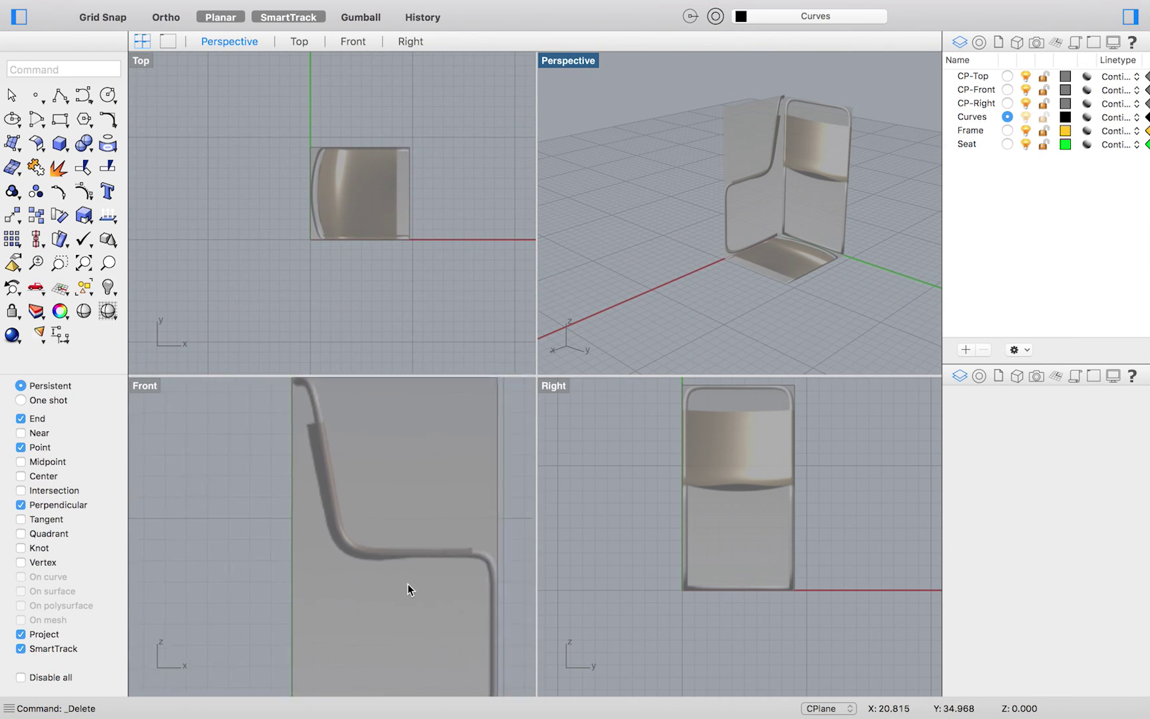
scroll(407, 585, up, 1)
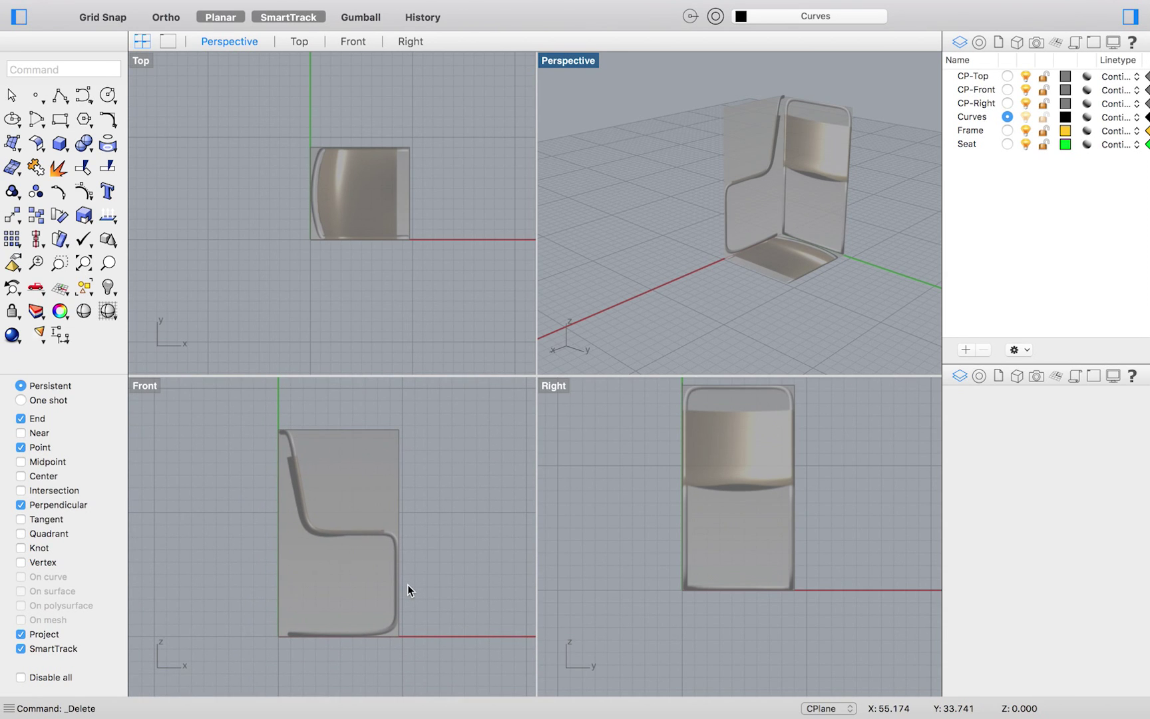
key(shift+super+e)
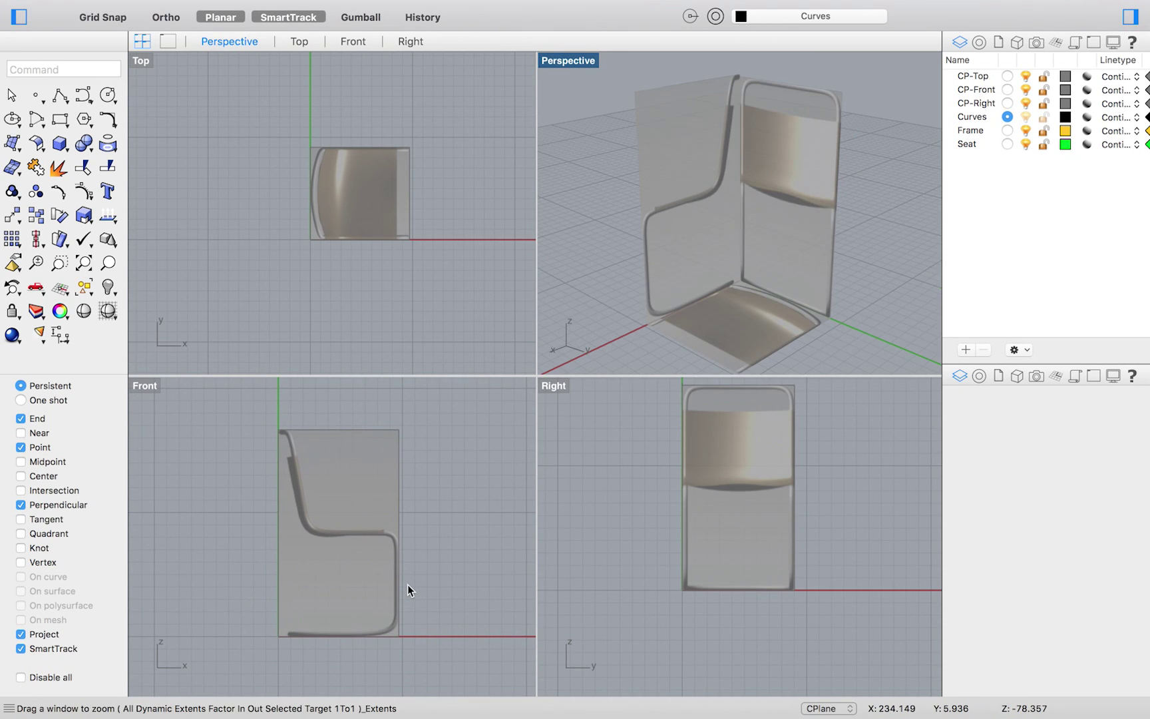
click(697, 647)
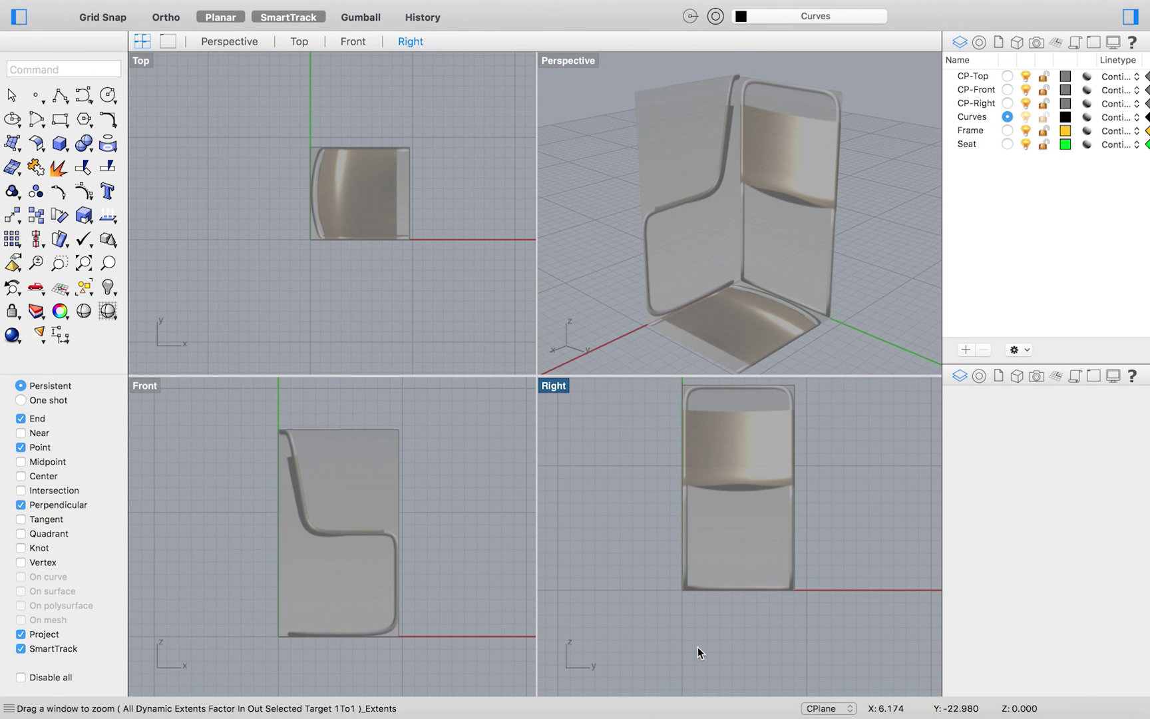
key(super+shift+e)
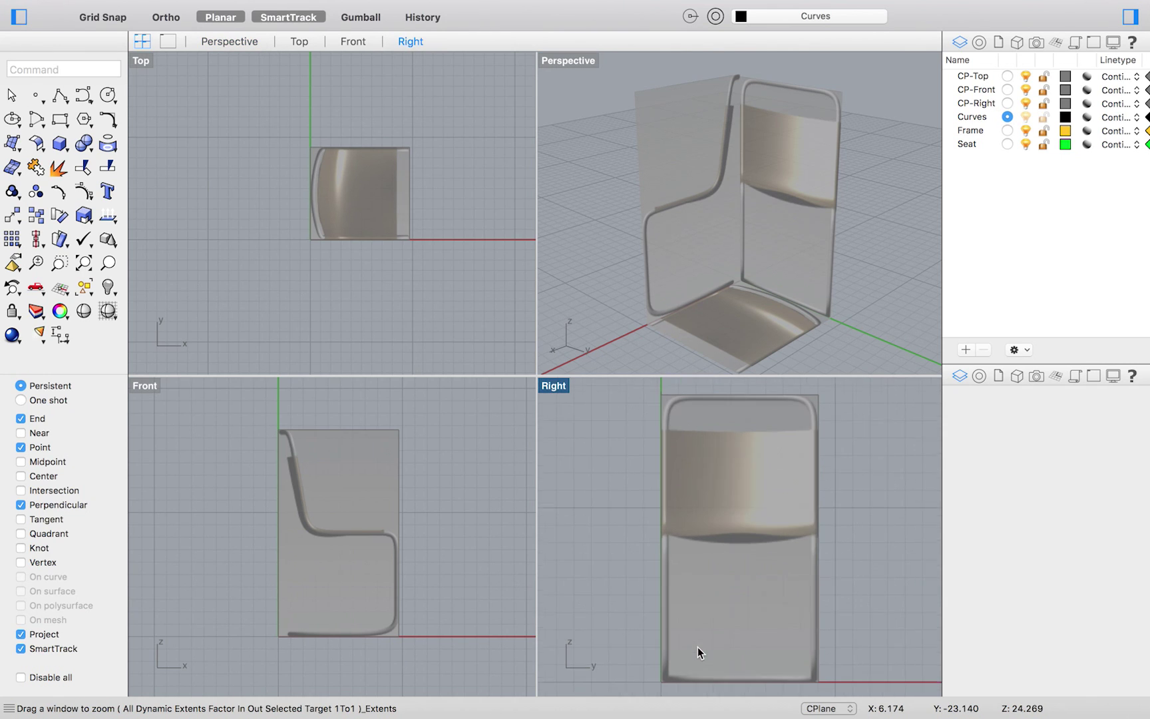
click(449, 558)
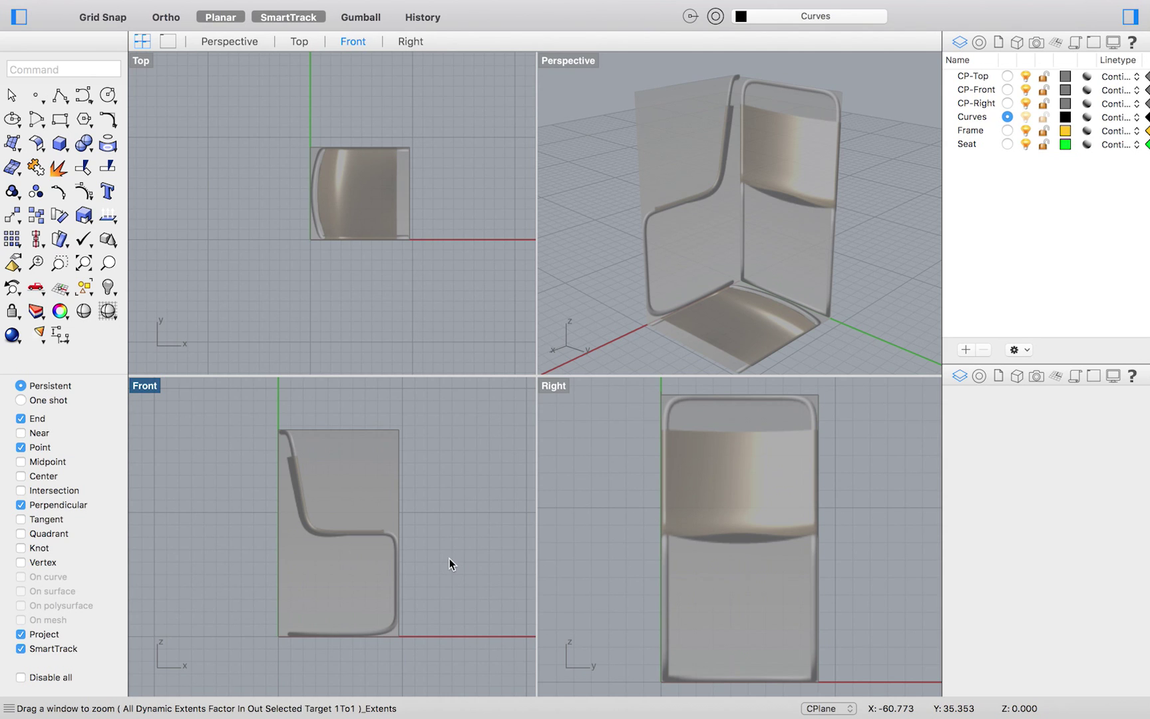
key(super+shift+e)
Step: Draw a polyline from the origin about 48.5 units along X, up to about 41.7 at seat height, and back along the seat
click(406, 252)
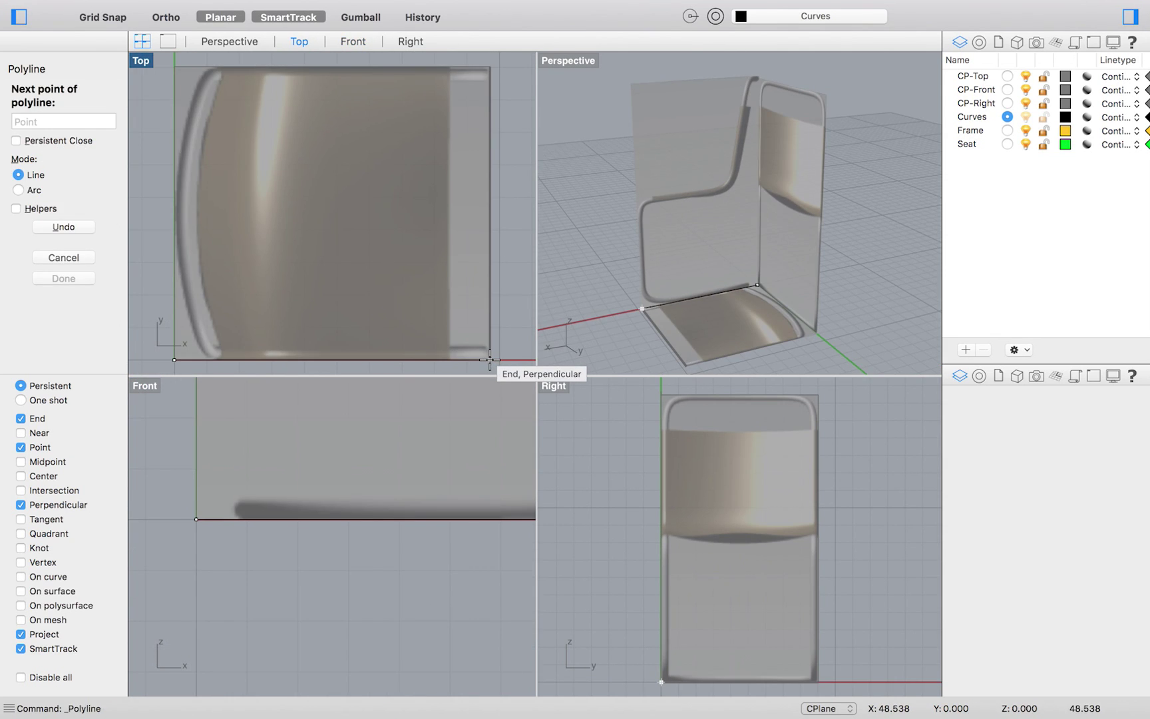
click(490, 359)
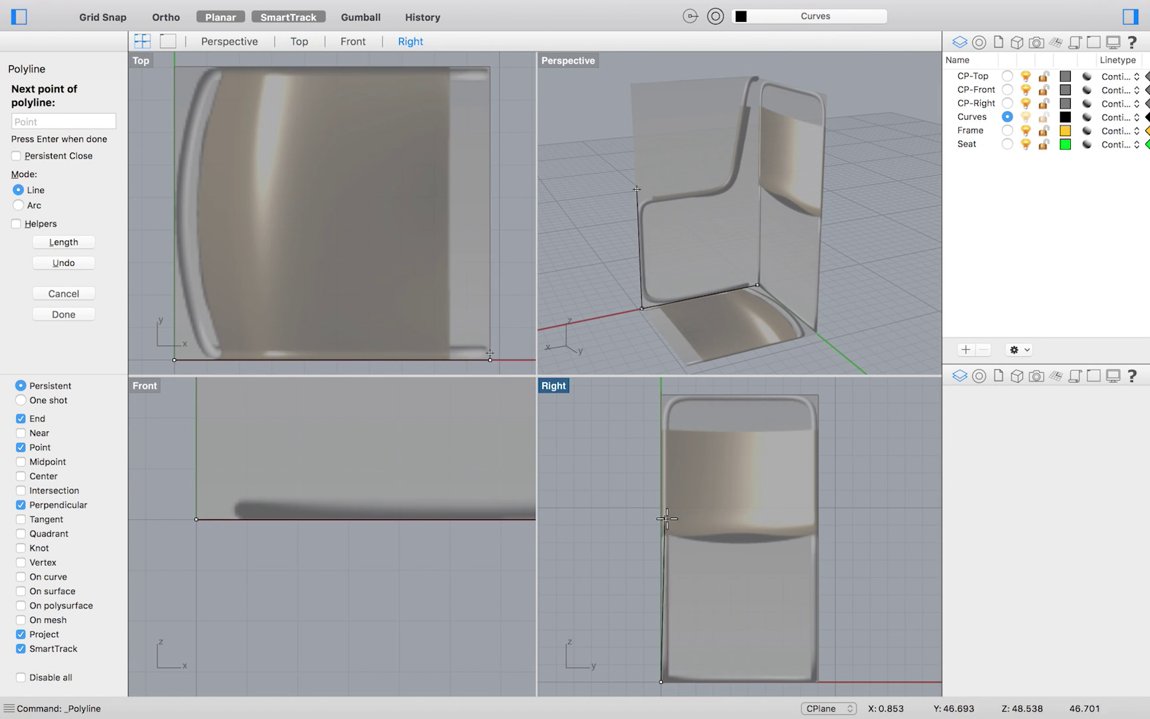
scroll(660, 531, up, 4)
right_drag(660, 531, 609, 435)
scroll(296, 579, down, 12)
shift+click(389, 481)
scroll(314, 484, up, 10)
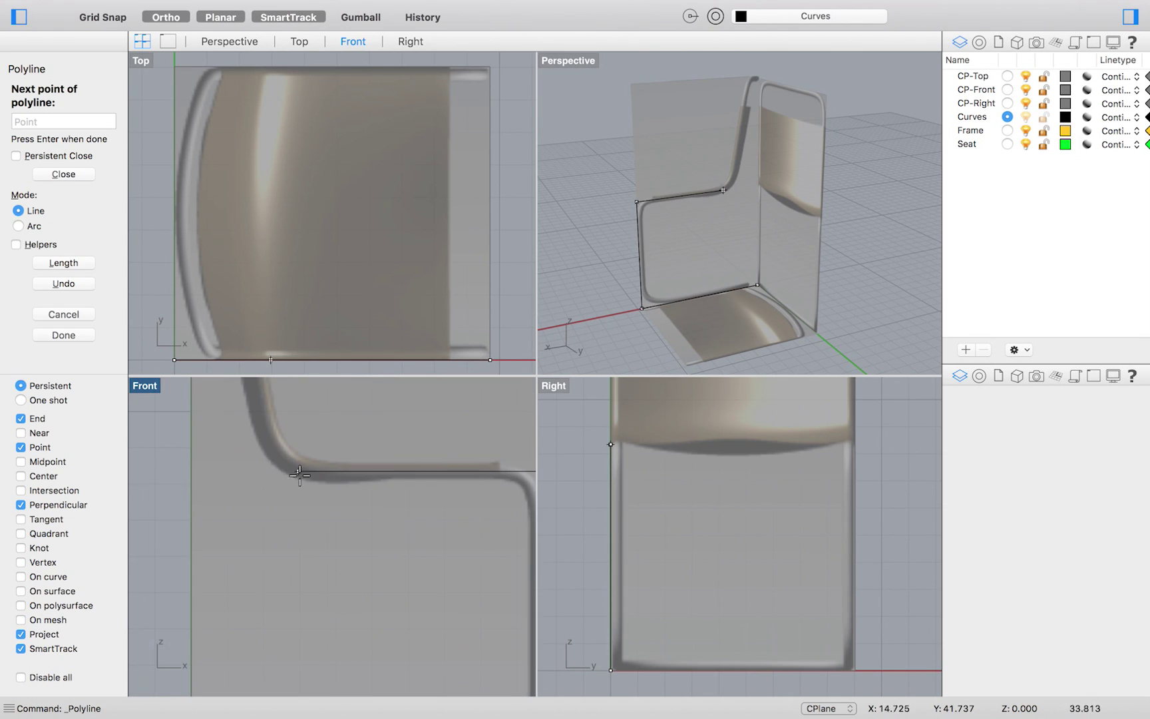
shift+click(267, 473)
Step: Continue the polyline up the backrest to a height of about 83.3 and across its top edge to the opposite side, about 45.1 units wide
right_drag(819, 233, 654, 251)
scroll(699, 499, down, 5)
right_drag(698, 499, 798, 618)
scroll(300, 465, down, 5)
right_drag(299, 466, 304, 646)
click(242, 482)
right_drag(652, 246, 806, 239)
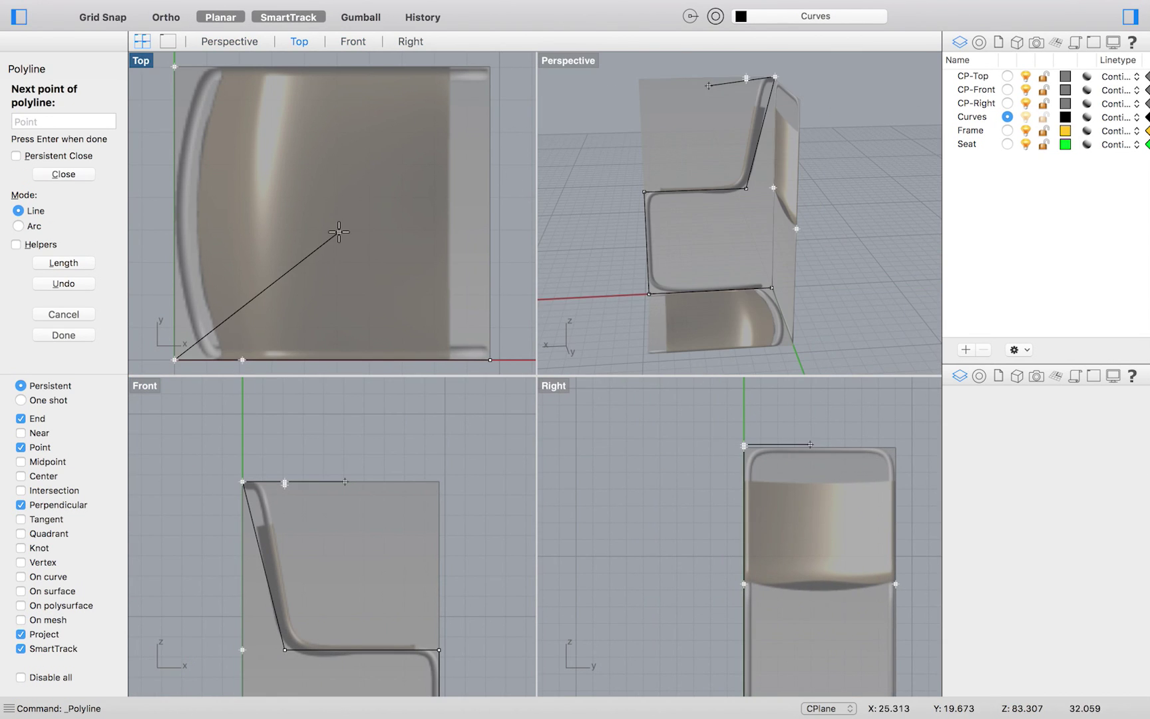
click(176, 66)
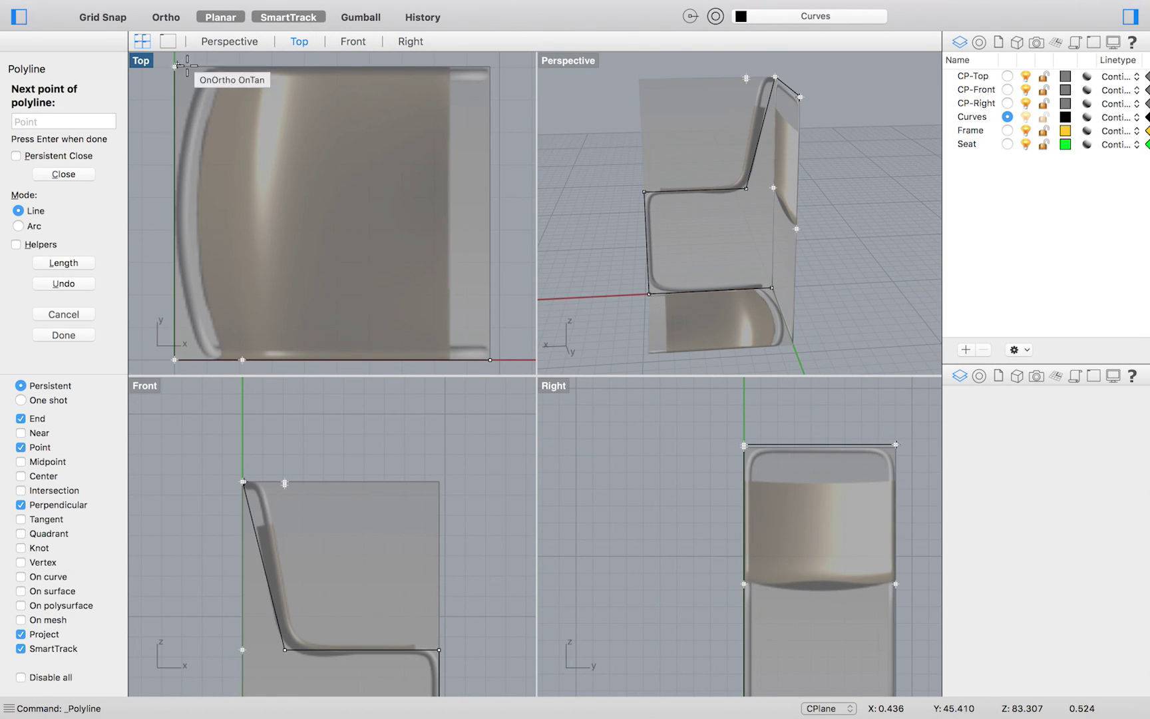
right_drag(726, 167, 706, 178)
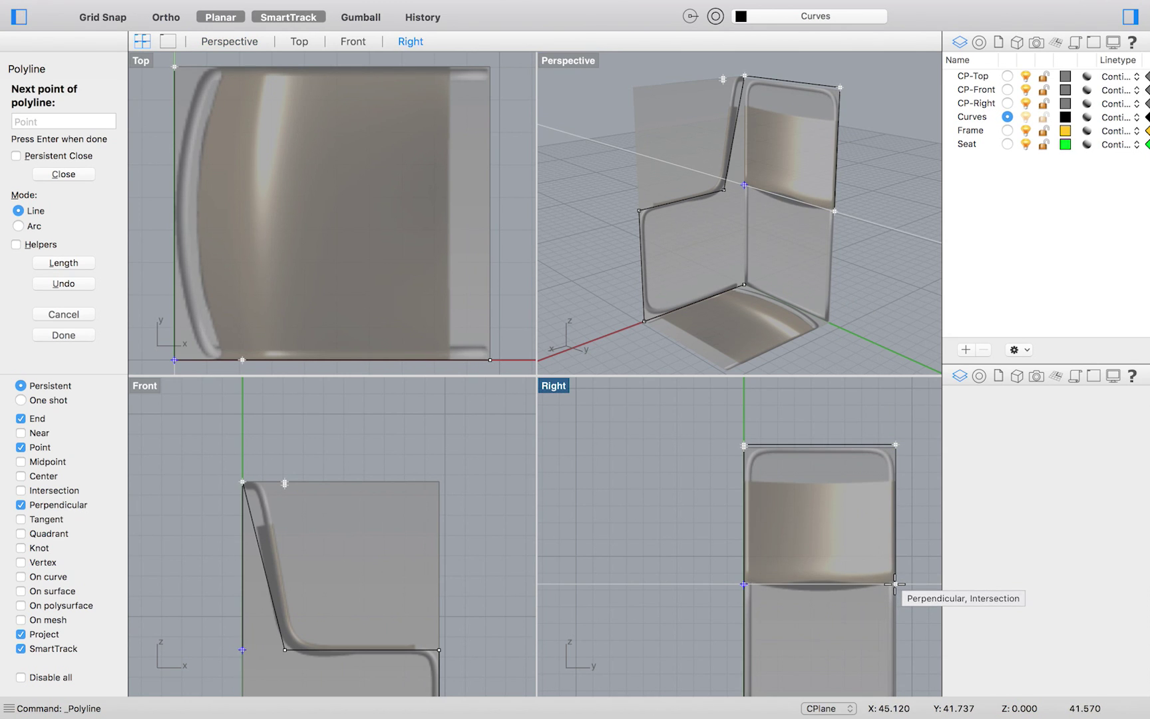
Step: Continue the polyline down the second side's backrest, along the seat, down the front leg and back along the base, closing it at the origin
click(895, 584)
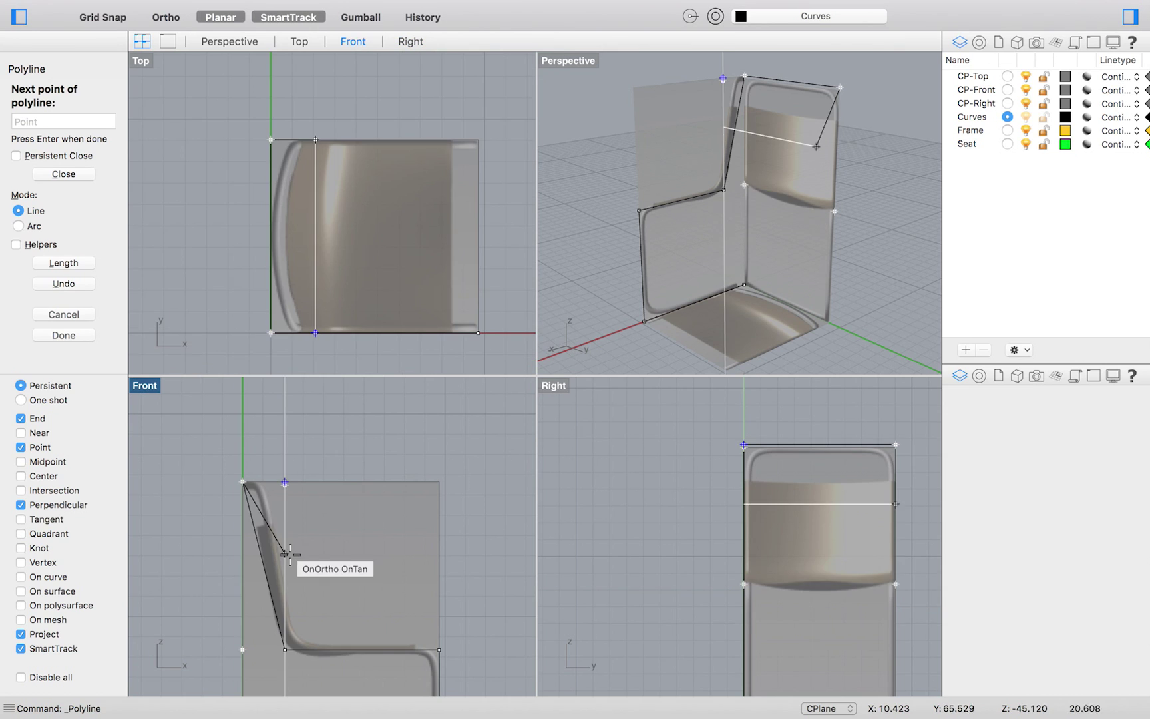
click(285, 650)
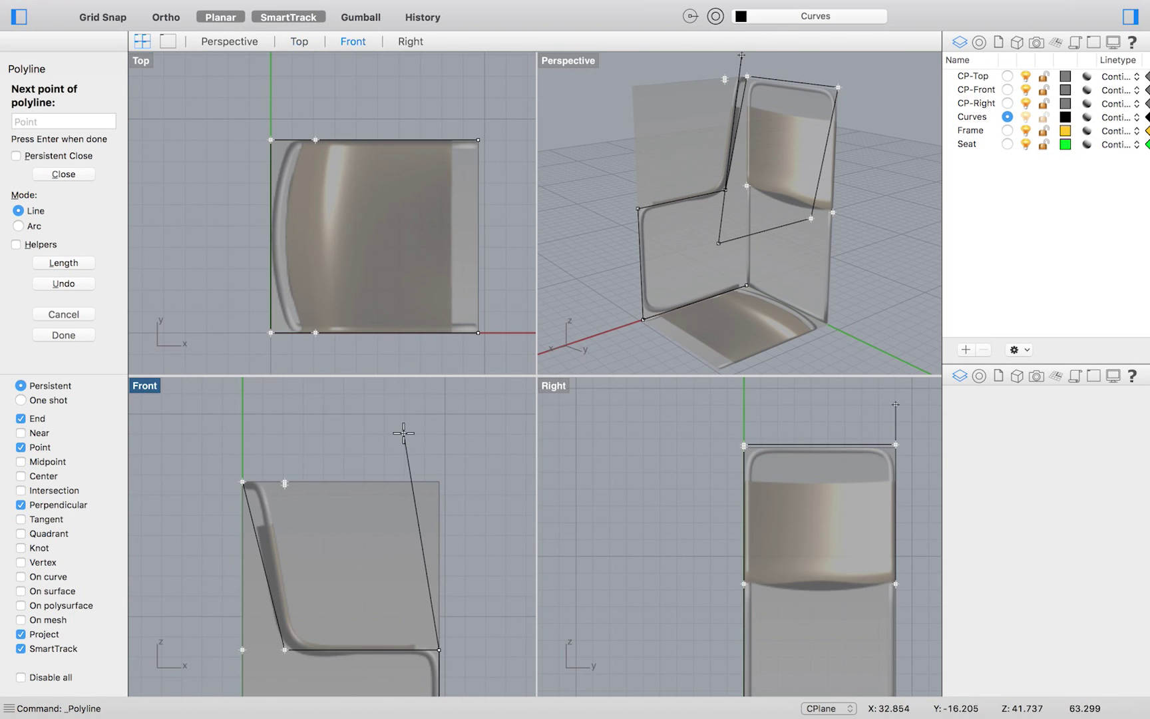
scroll(353, 465, down, 5)
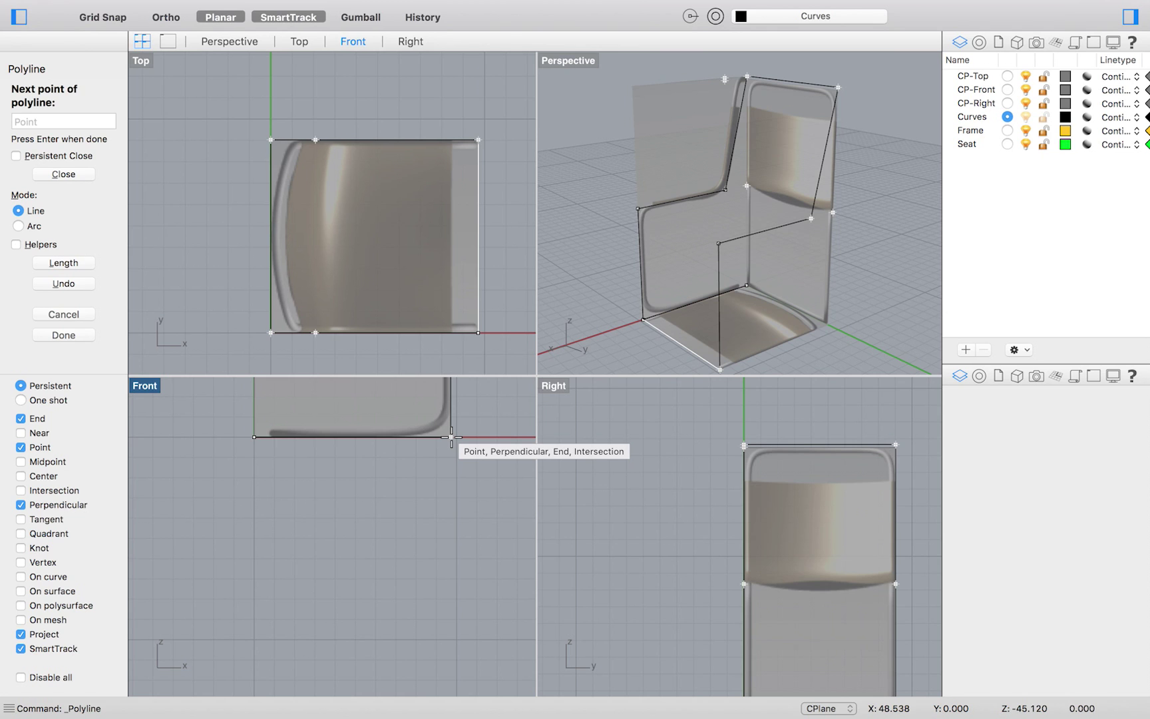
click(451, 436)
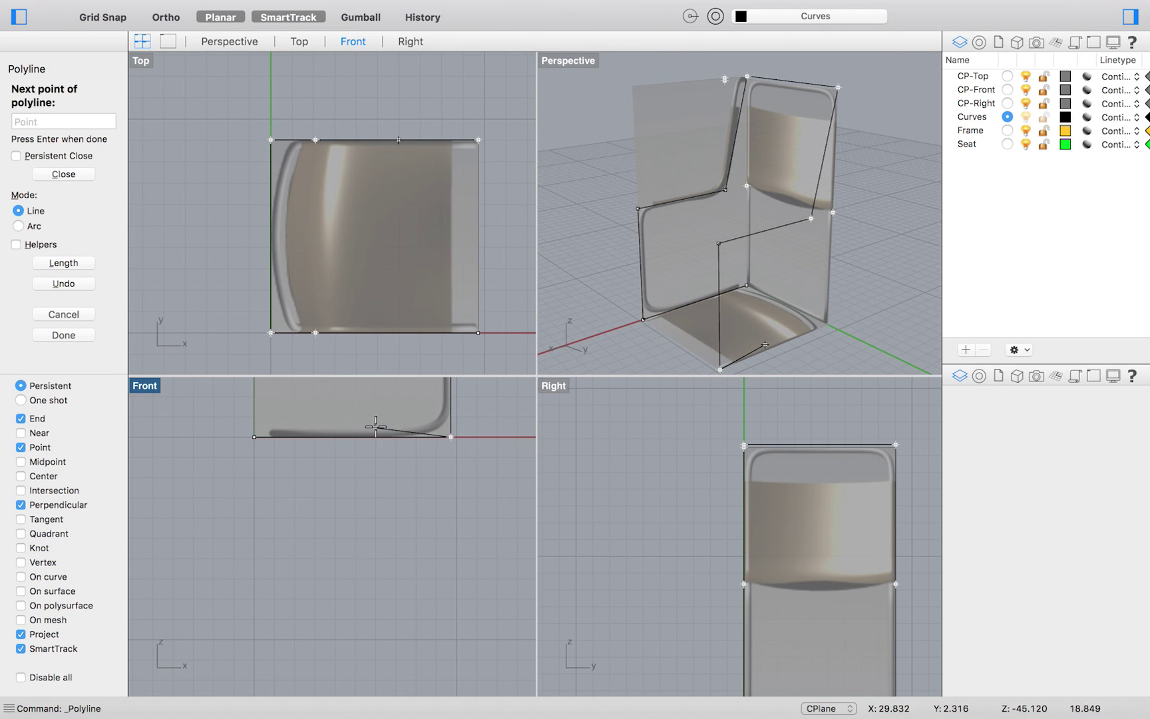
click(253, 437)
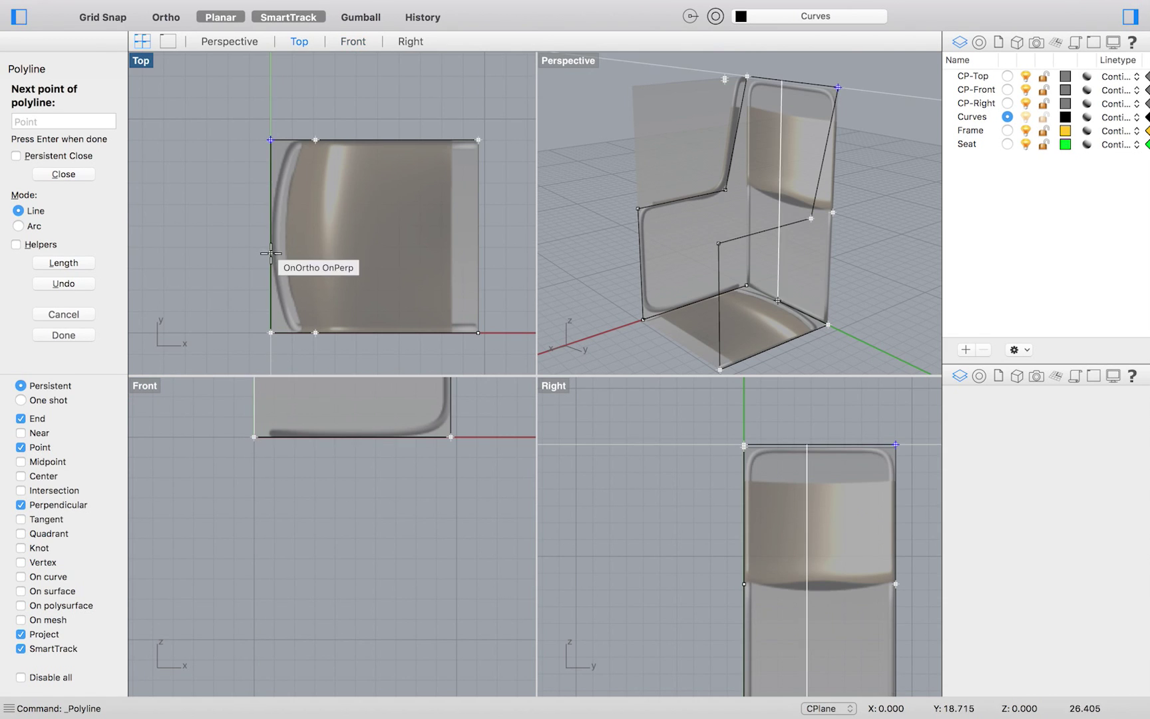
click(747, 287)
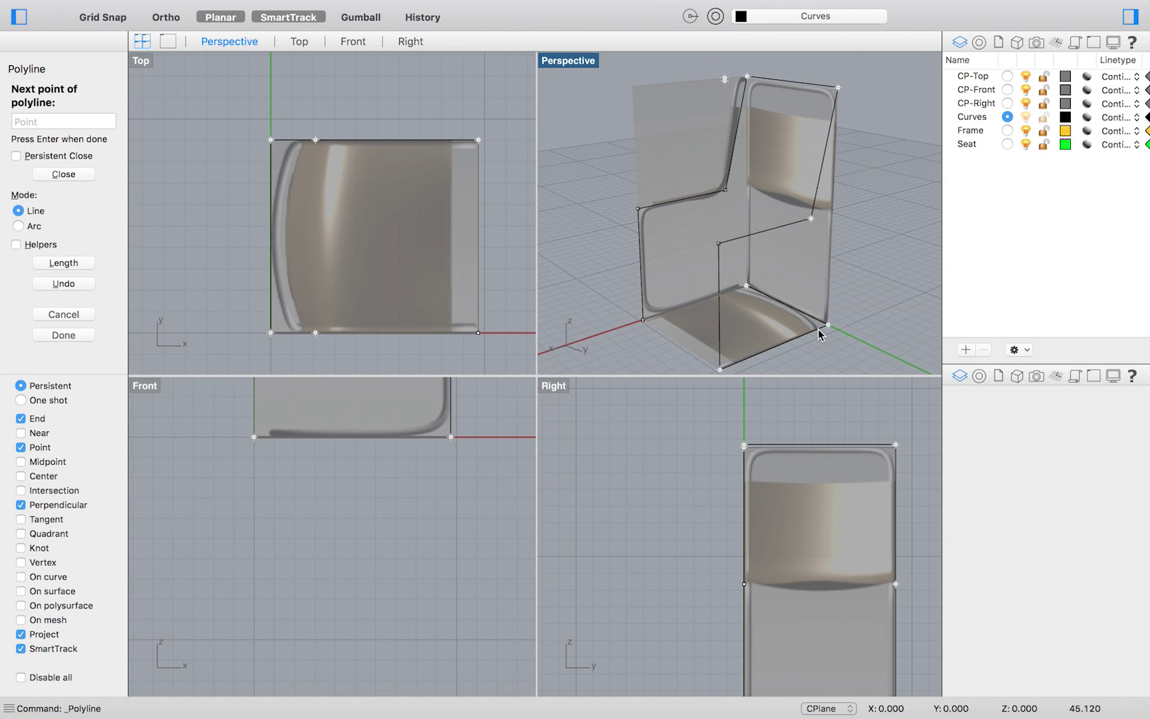
right_drag(860, 316, 889, 315)
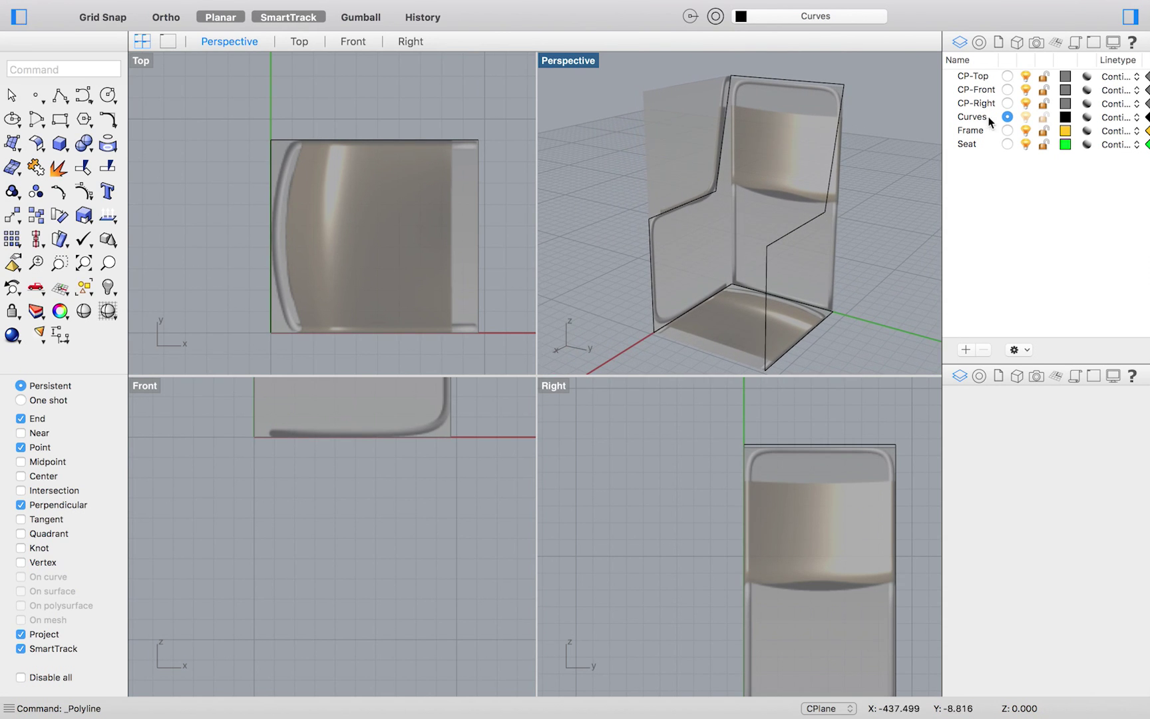
Step: Hide the CP-Top, CP-Front and CP-Right reference layers, keeping Curves current
click(1025, 77)
click(1025, 90)
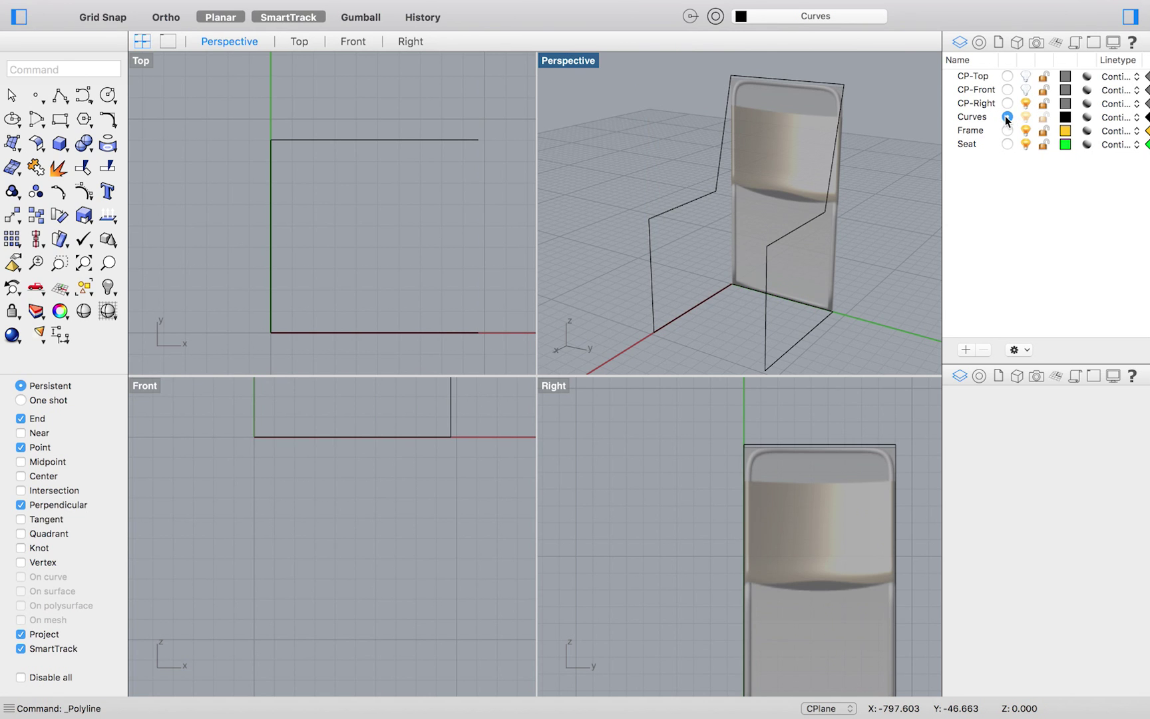
click(1006, 117)
click(1025, 102)
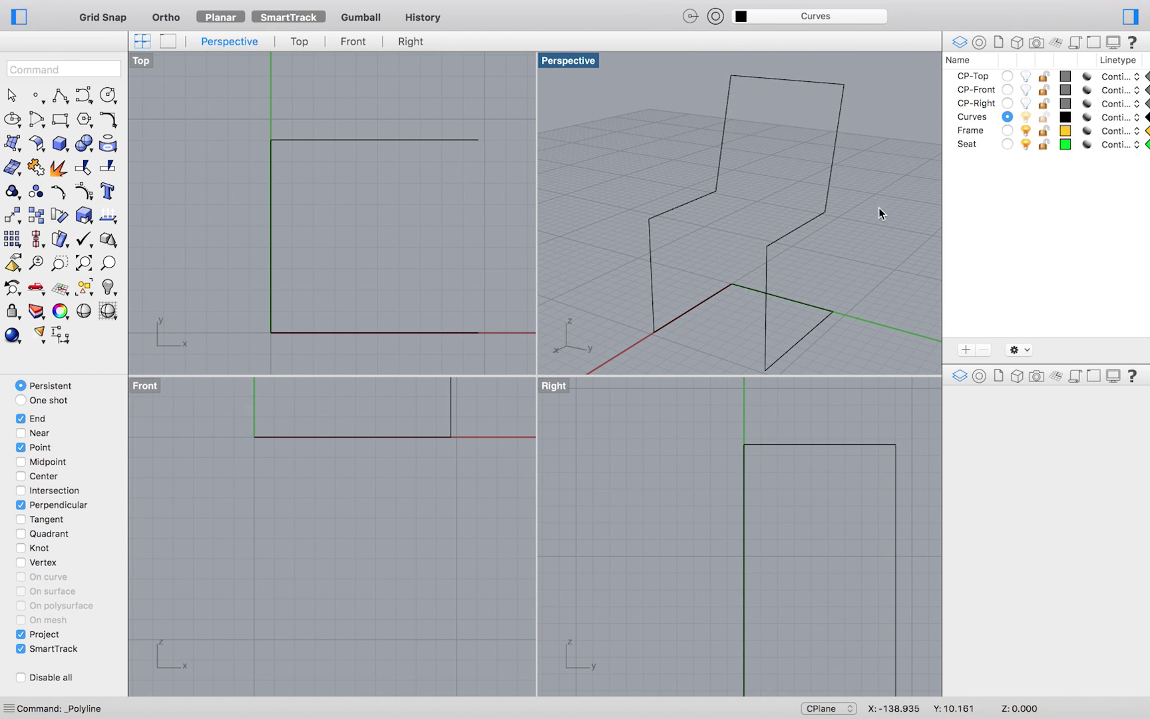
Step: Examine the closed chair polyline from several angles in the perspective view and against the front and right views
scroll(877, 212, up, 10)
scroll(877, 212, left, 10)
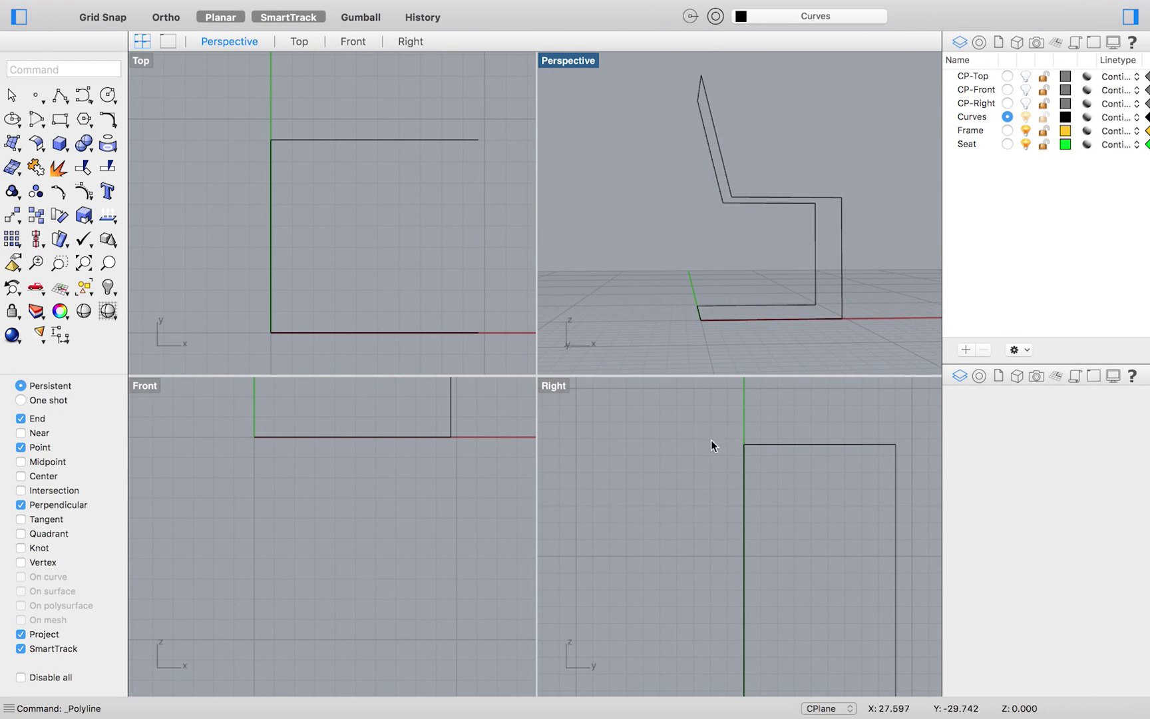
scroll(643, 524, down, 5)
scroll(434, 533, down, 5)
scroll(436, 533, down, 3)
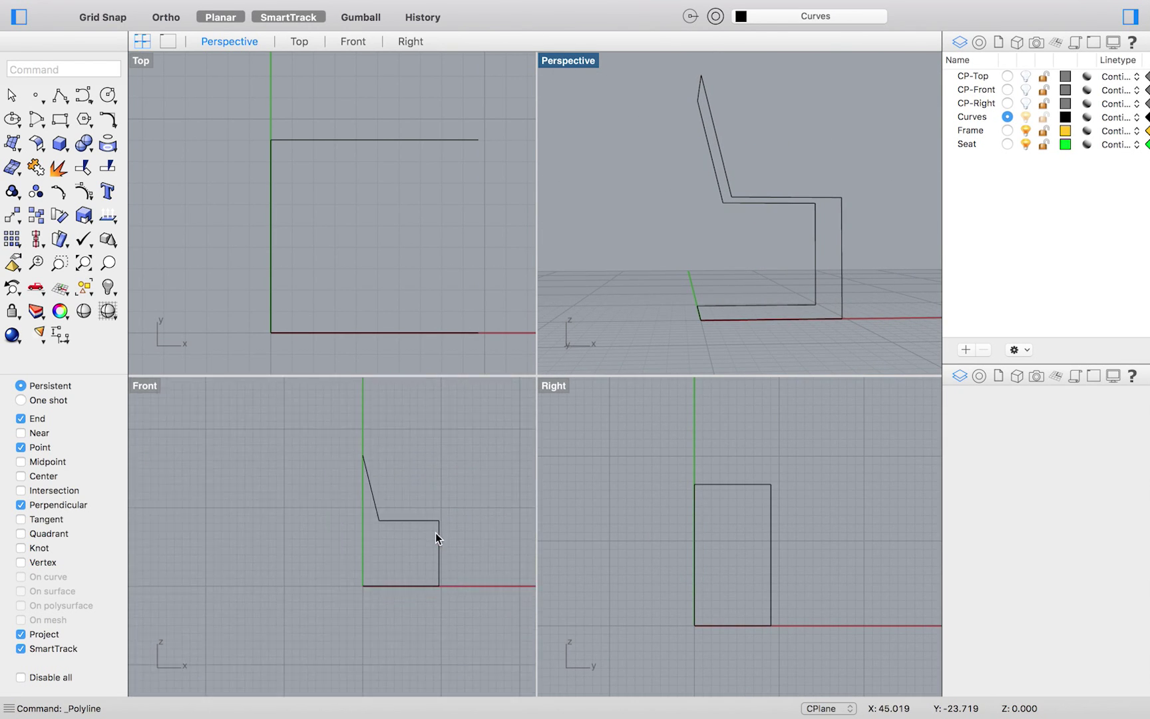
scroll(402, 233, down, 5)
scroll(403, 233, right, 8)
scroll(859, 262, left, 10)
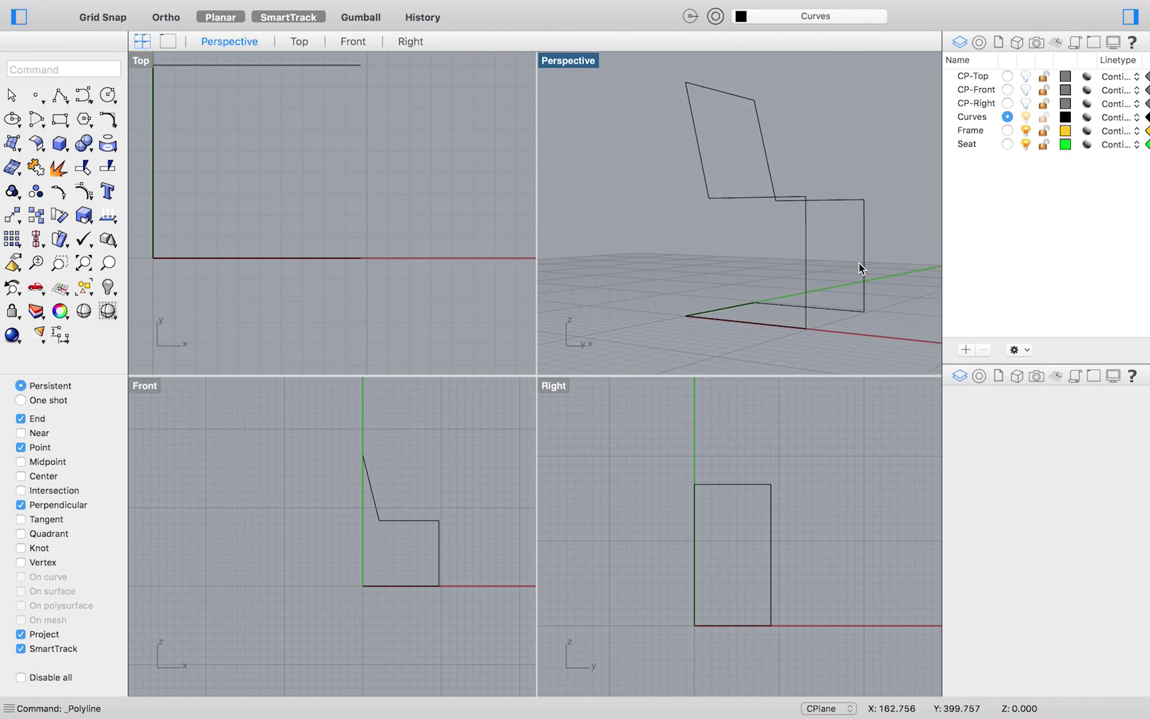
scroll(859, 263, left, 8)
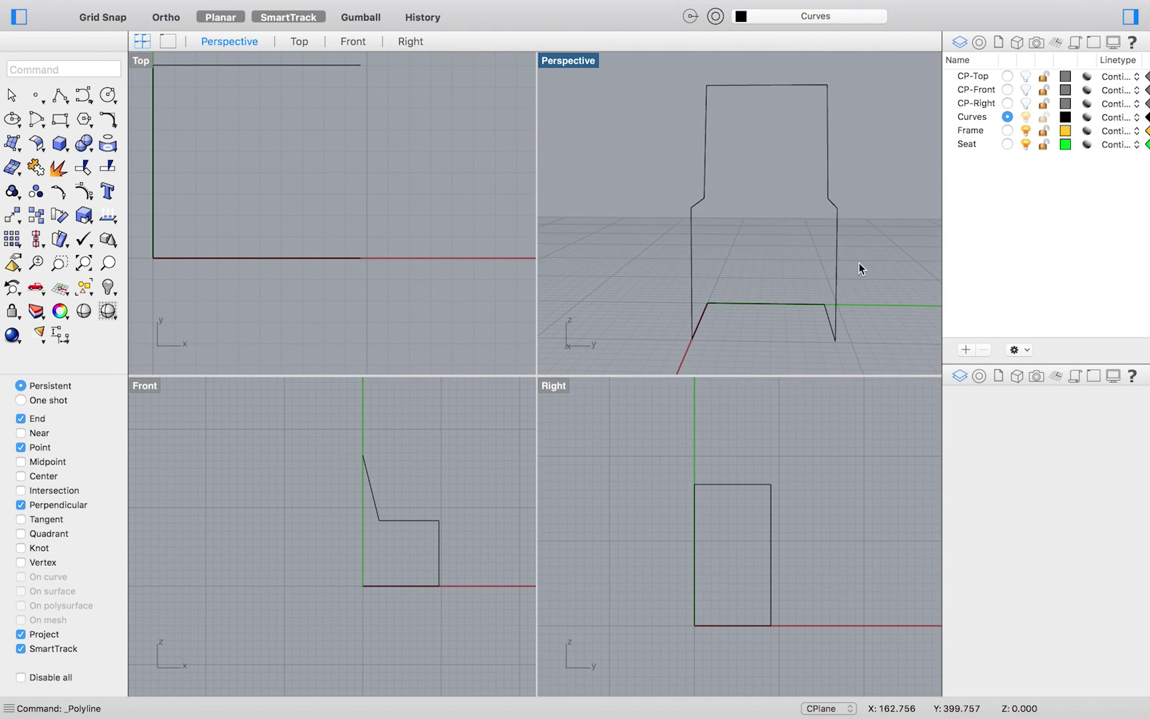
Step: Undo the hiding of the three reference layers and the chair polyline
key(super+z)
key(super+z)
key(super+z)
key(super+z)
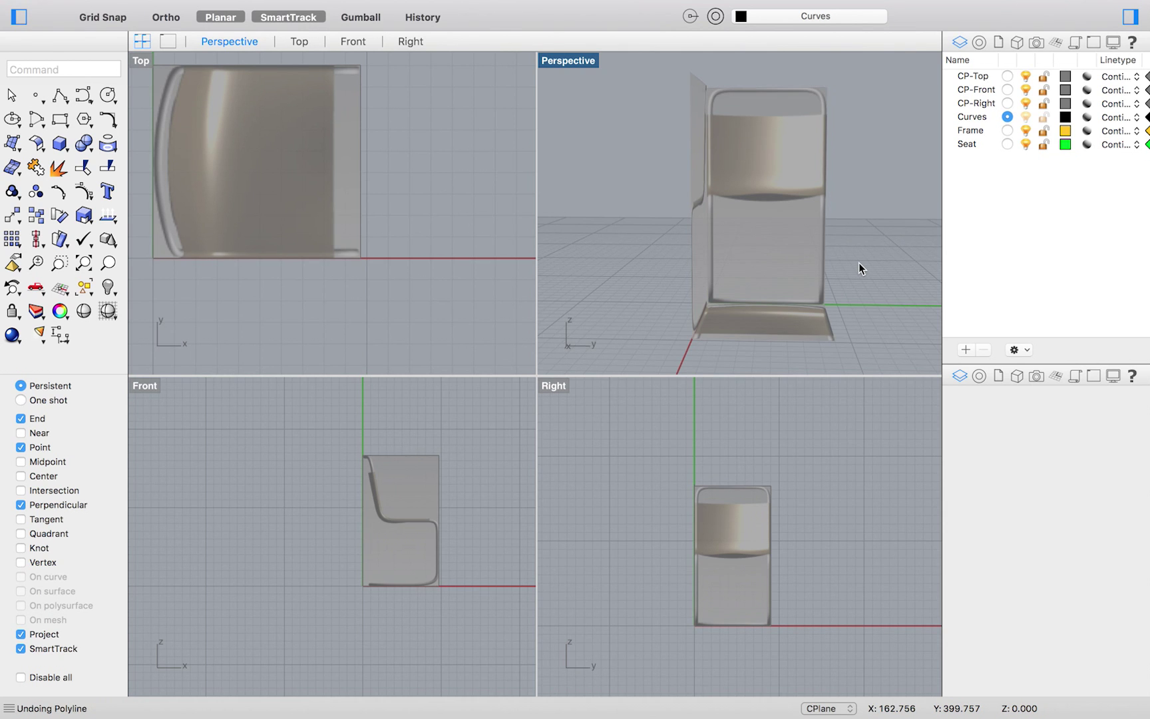
Step: Retrace the chair polyline down the second side's backrest to the seat corner and forward along the seat to its front edge
scroll(858, 262, left, 10)
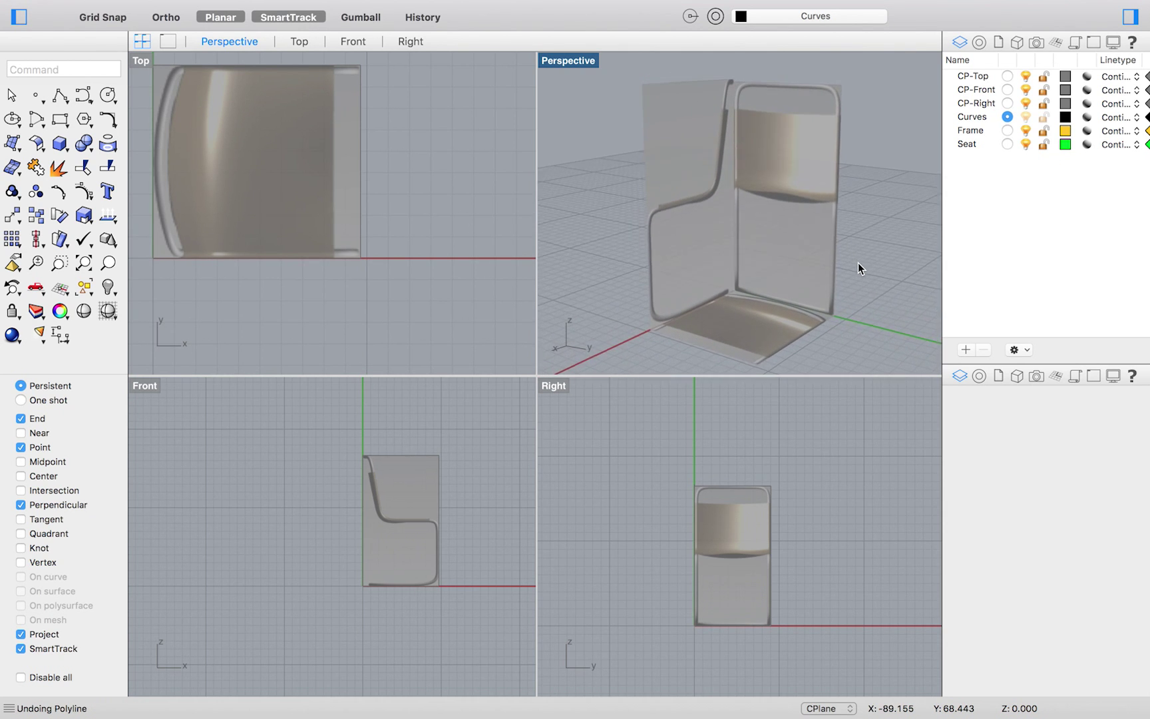
scroll(858, 262, right, 2)
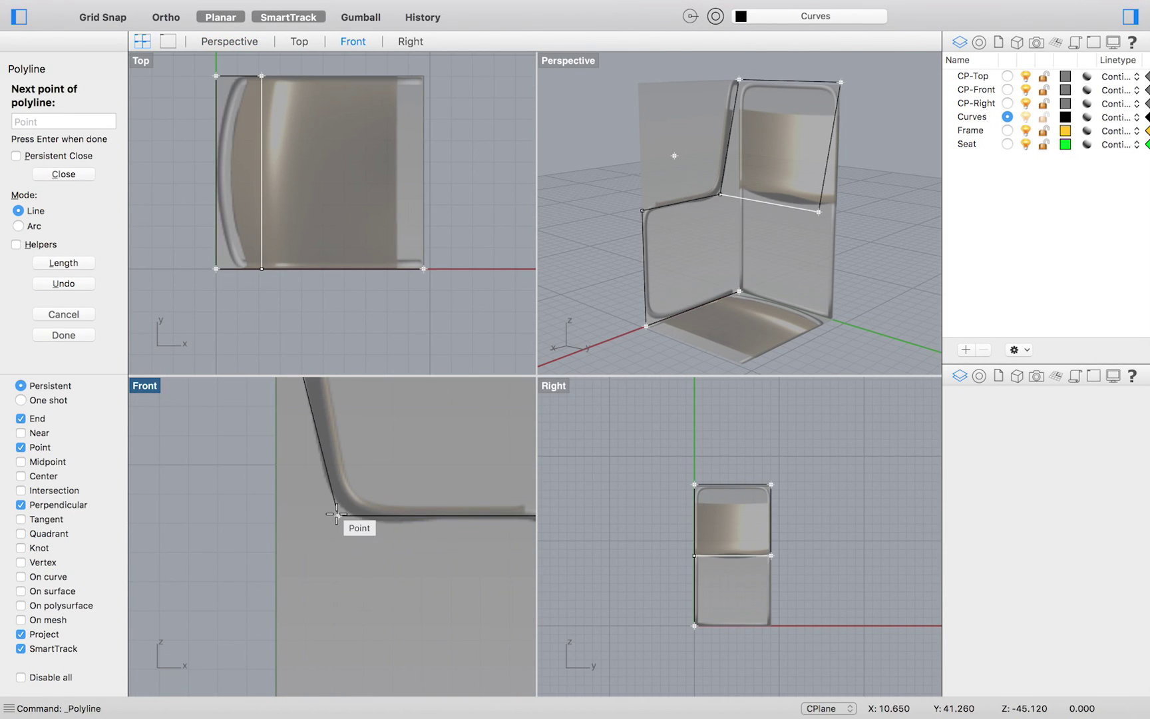
click(336, 514)
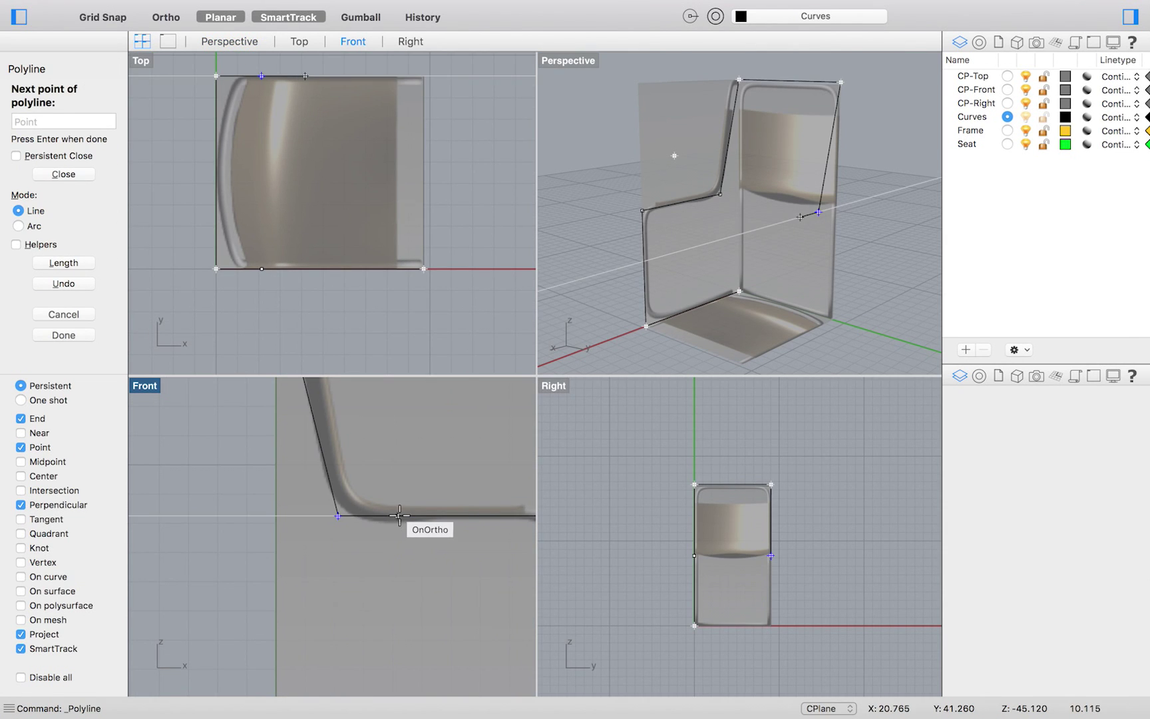
scroll(455, 507, right, 5)
scroll(455, 507, right, 2)
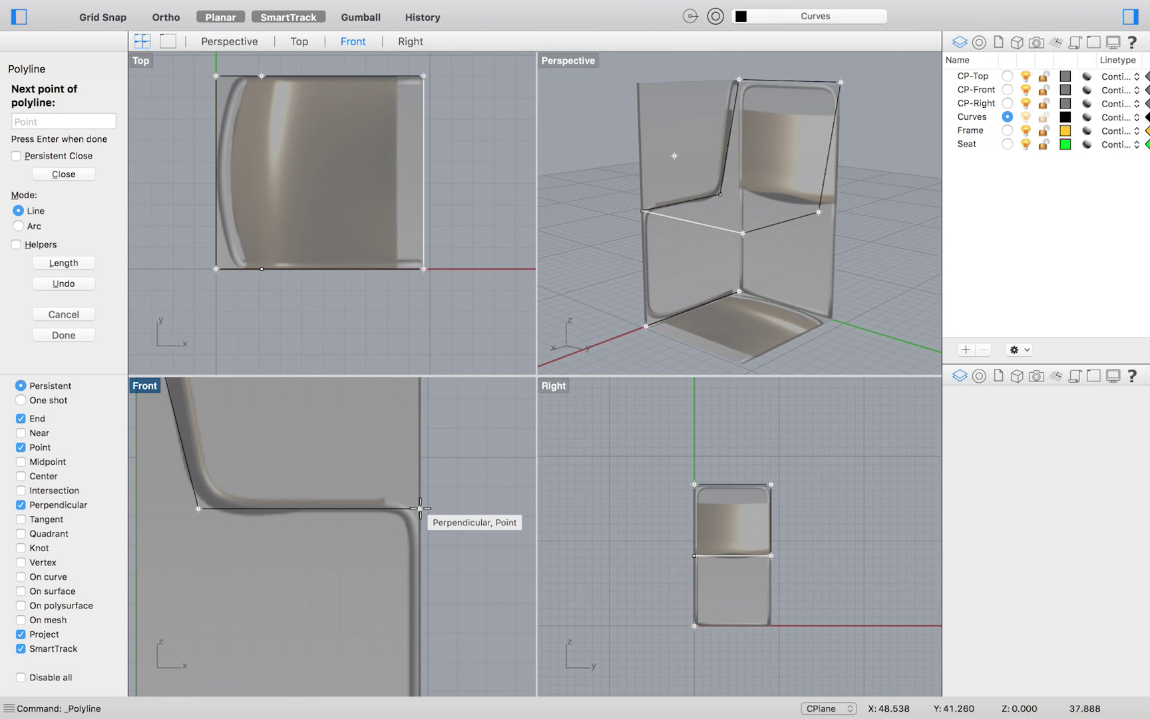
click(420, 508)
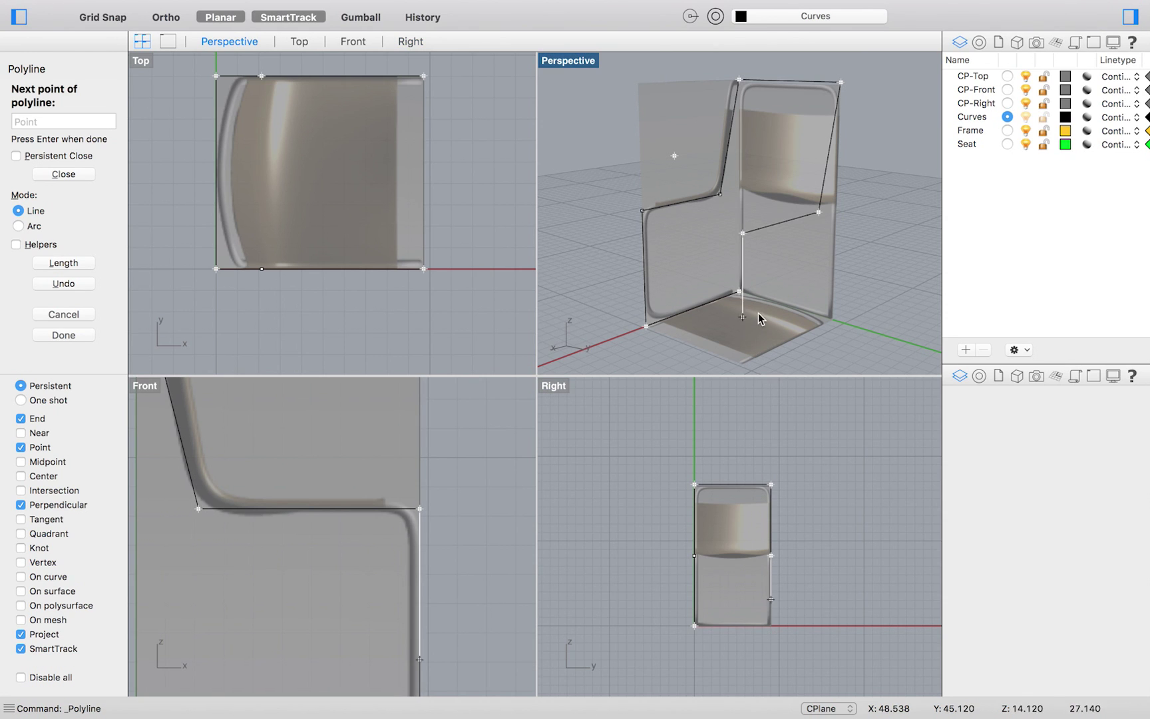
Step: Continue the polyline down the second side's front leg and back along the base to the rear corner, closing it at the origin
click(742, 366)
right_drag(819, 318, 820, 360)
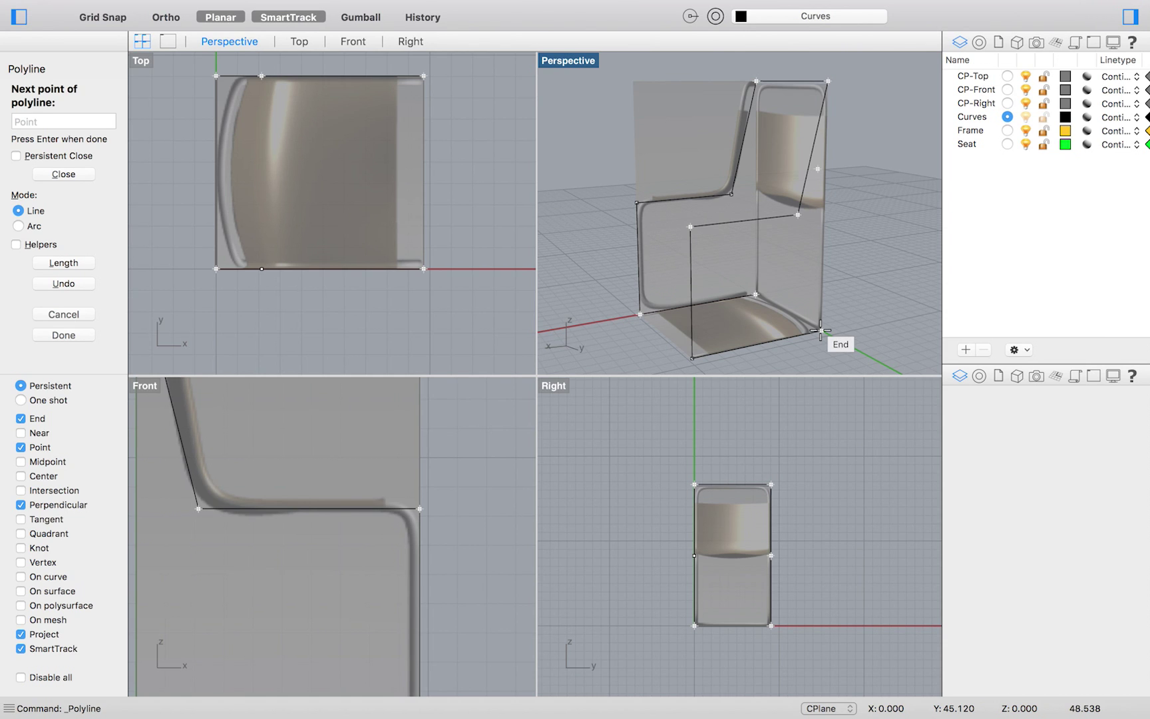
click(820, 330)
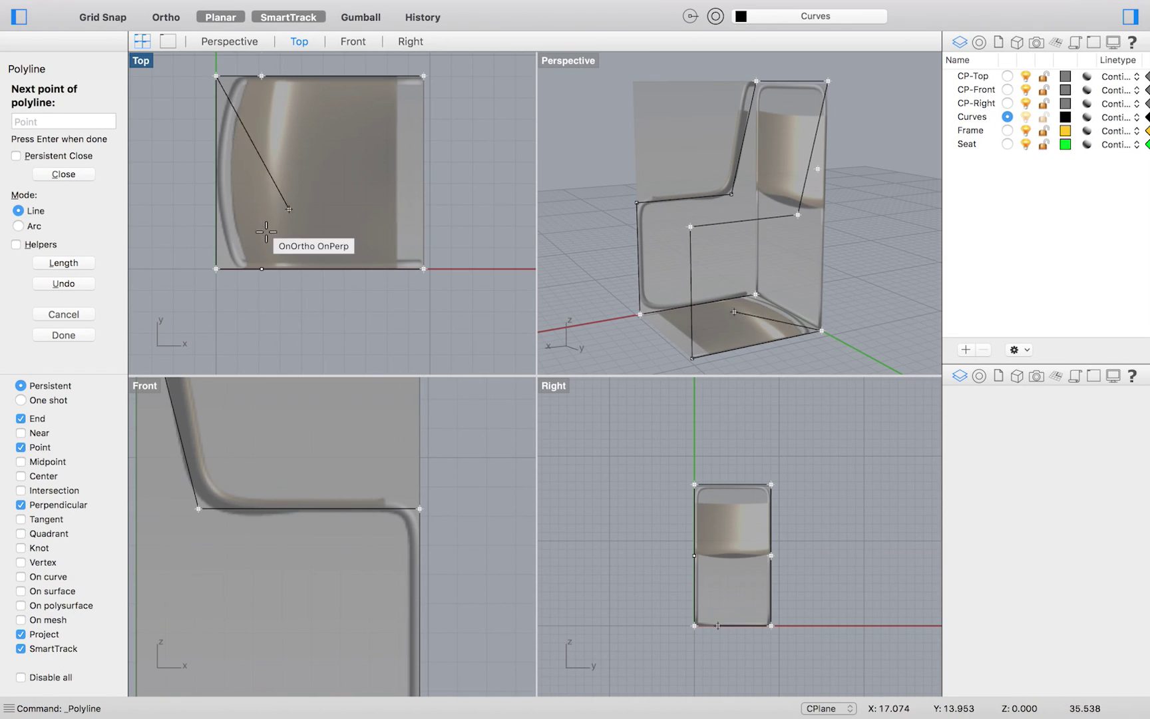
click(216, 270)
right_drag(785, 272, 834, 282)
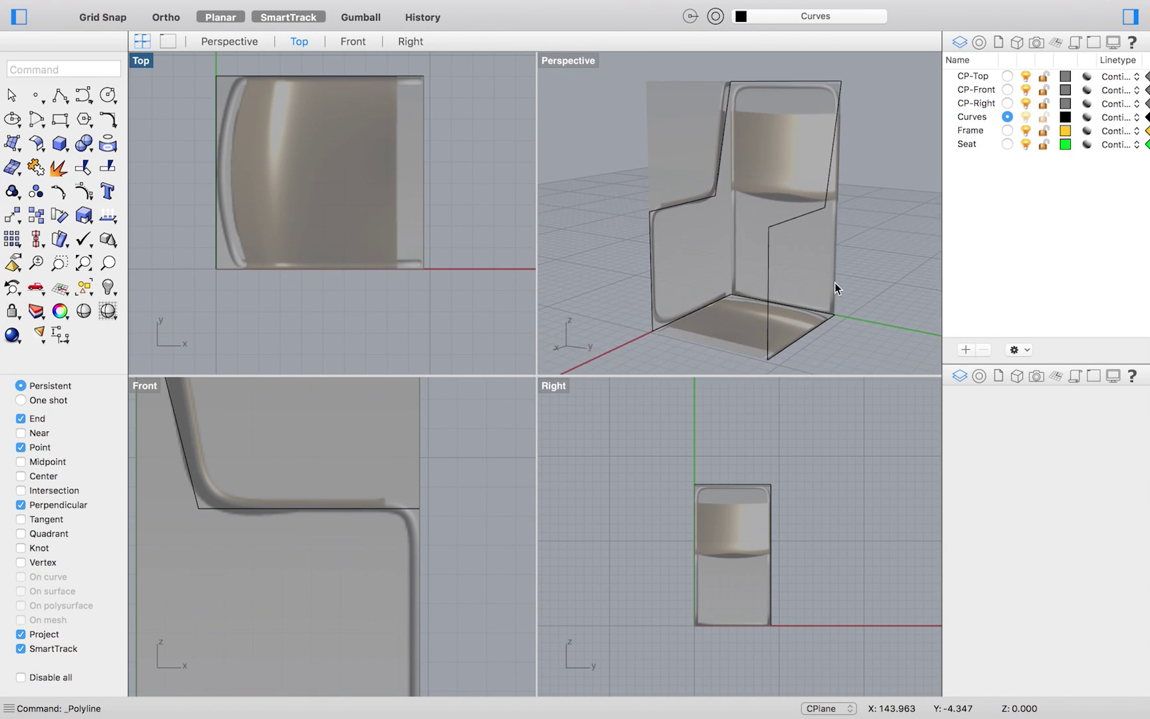
Step: Hide the CP-Top, CP-Front and CP-Right reference layers
click(1026, 76)
click(1026, 90)
click(1025, 103)
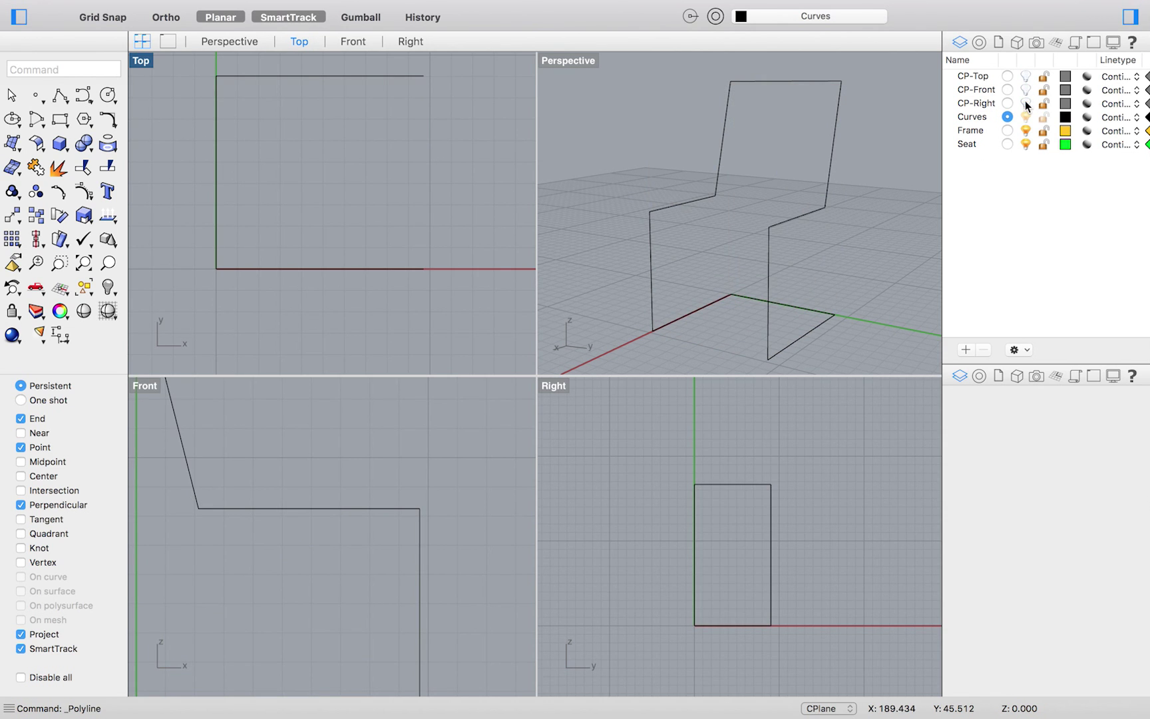
Step: Examine the retraced chair polyline's shape from several angles and distances in the perspective view
scroll(863, 242, right, 10)
scroll(863, 242, right, 10)
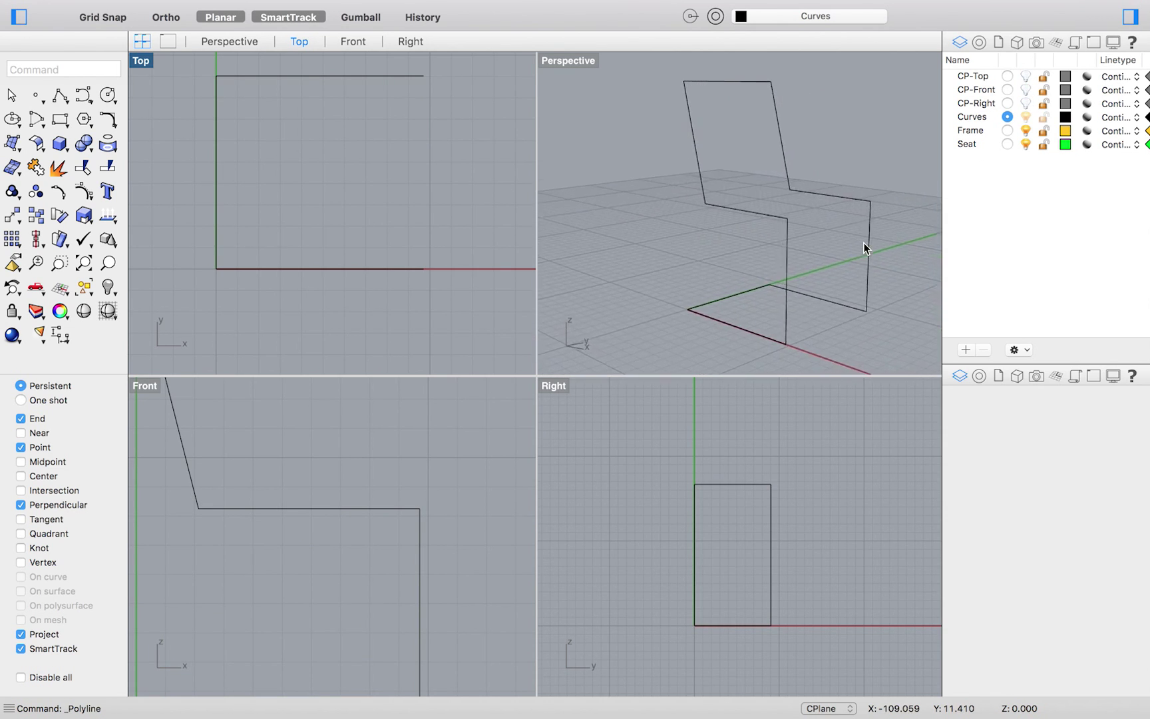
scroll(862, 242, right, 10)
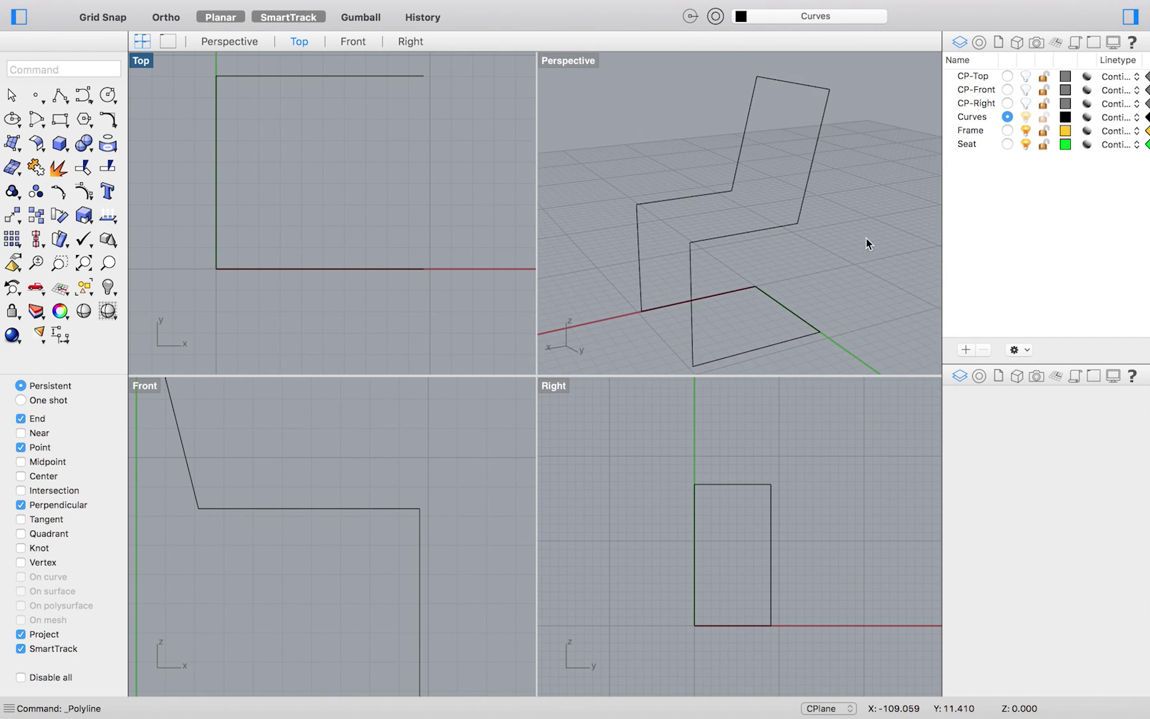
scroll(856, 260, down, 5)
scroll(856, 260, left, 10)
scroll(856, 260, right, 10)
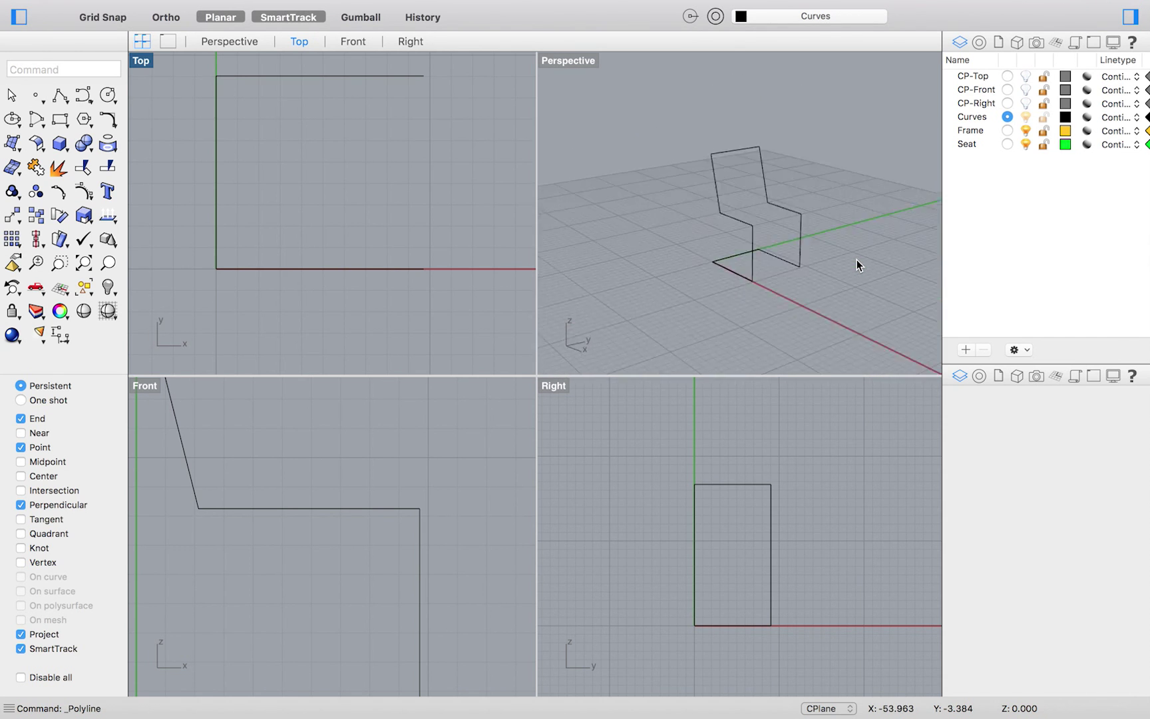
scroll(856, 259, right, 10)
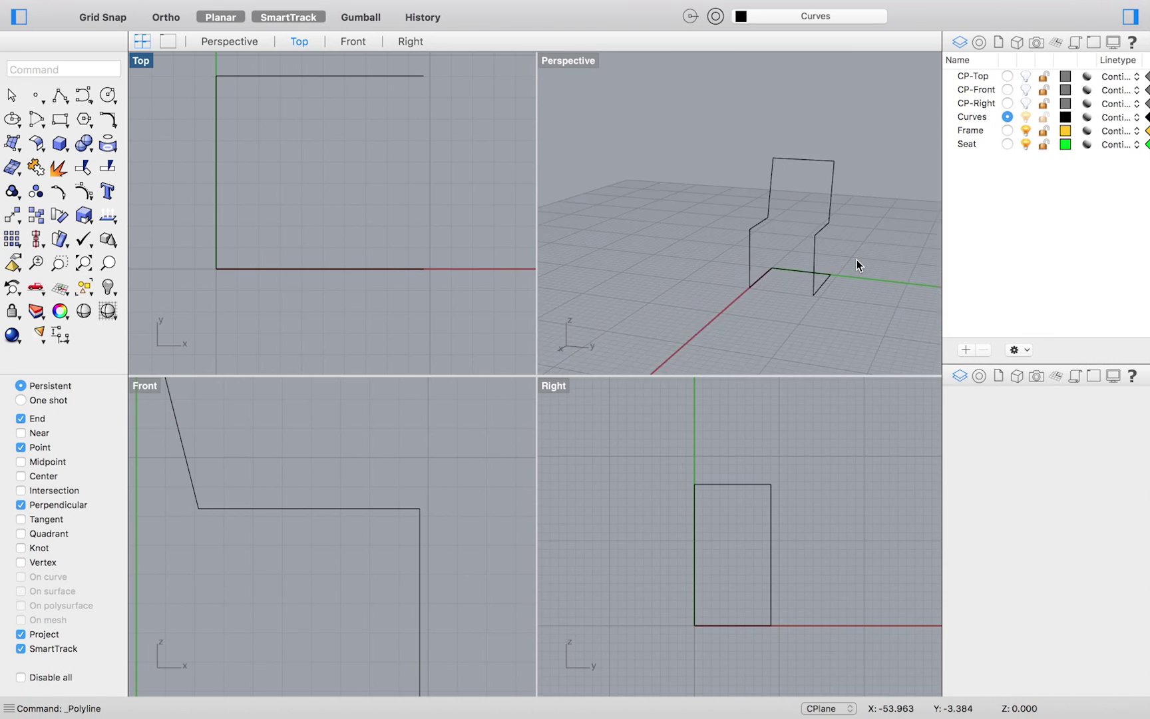